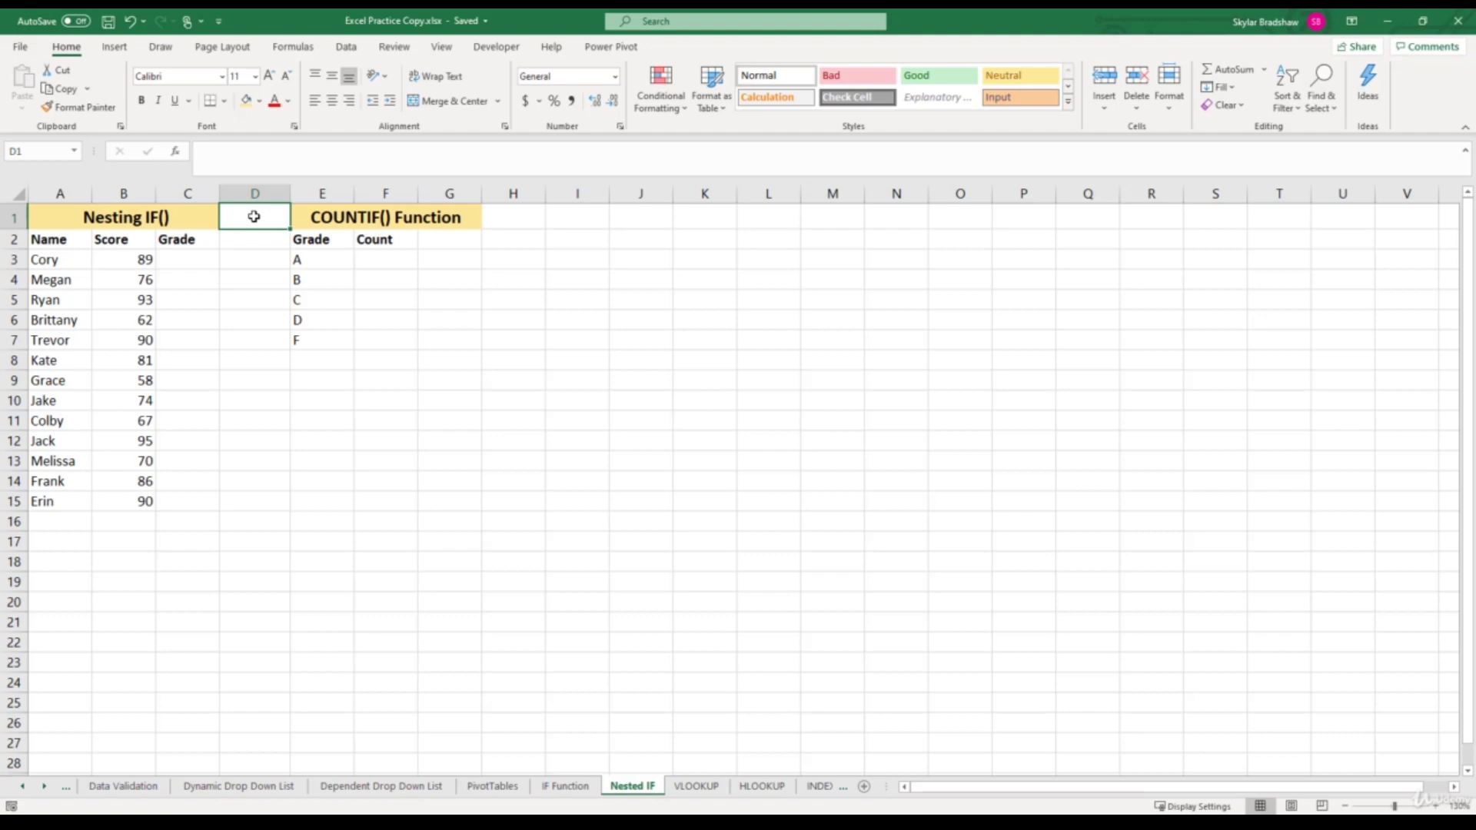
Review the first two students' names and scores, then select Grade cell C3.
left_click(73, 261)
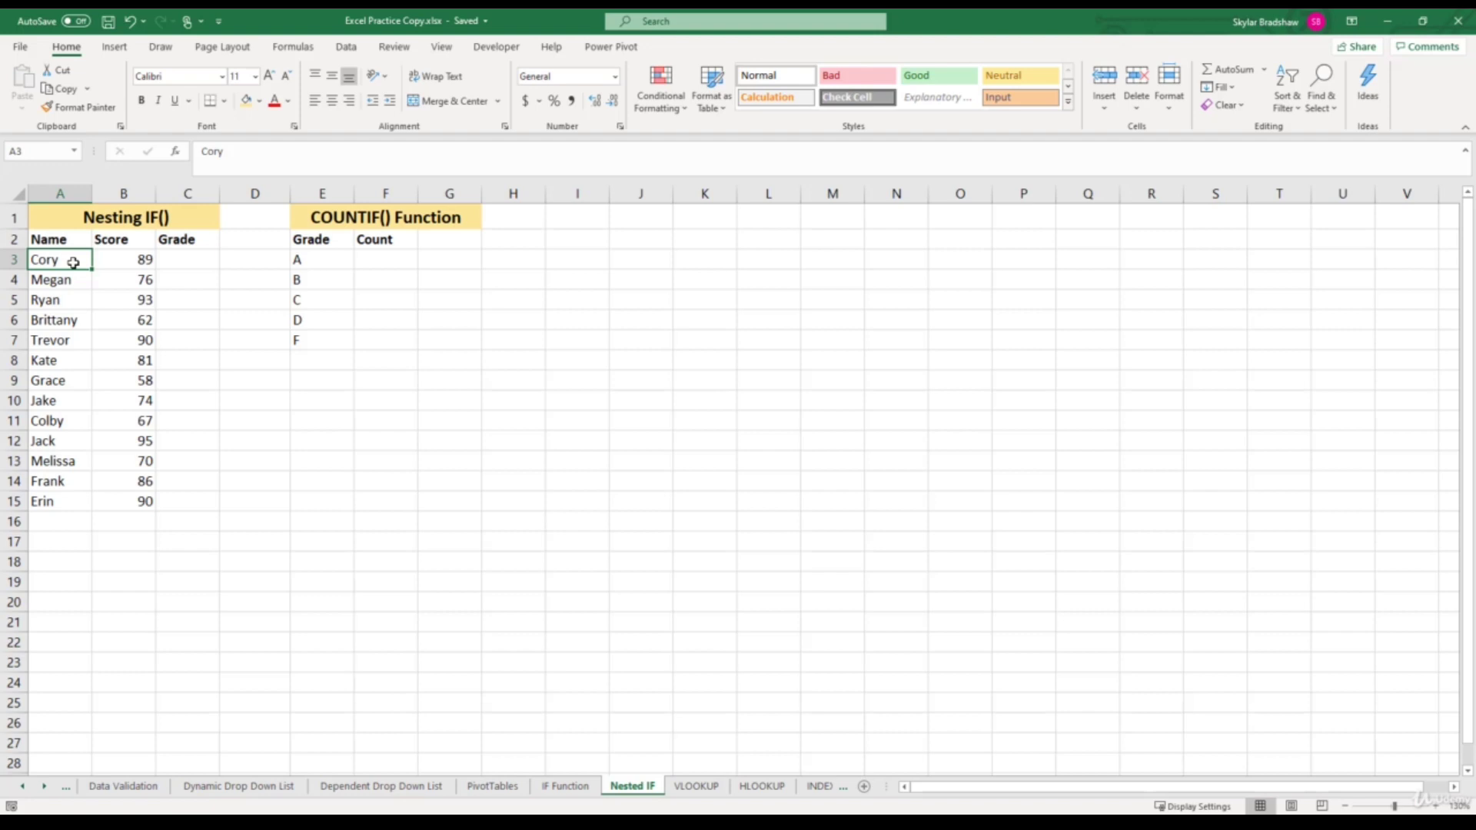
key("Right")
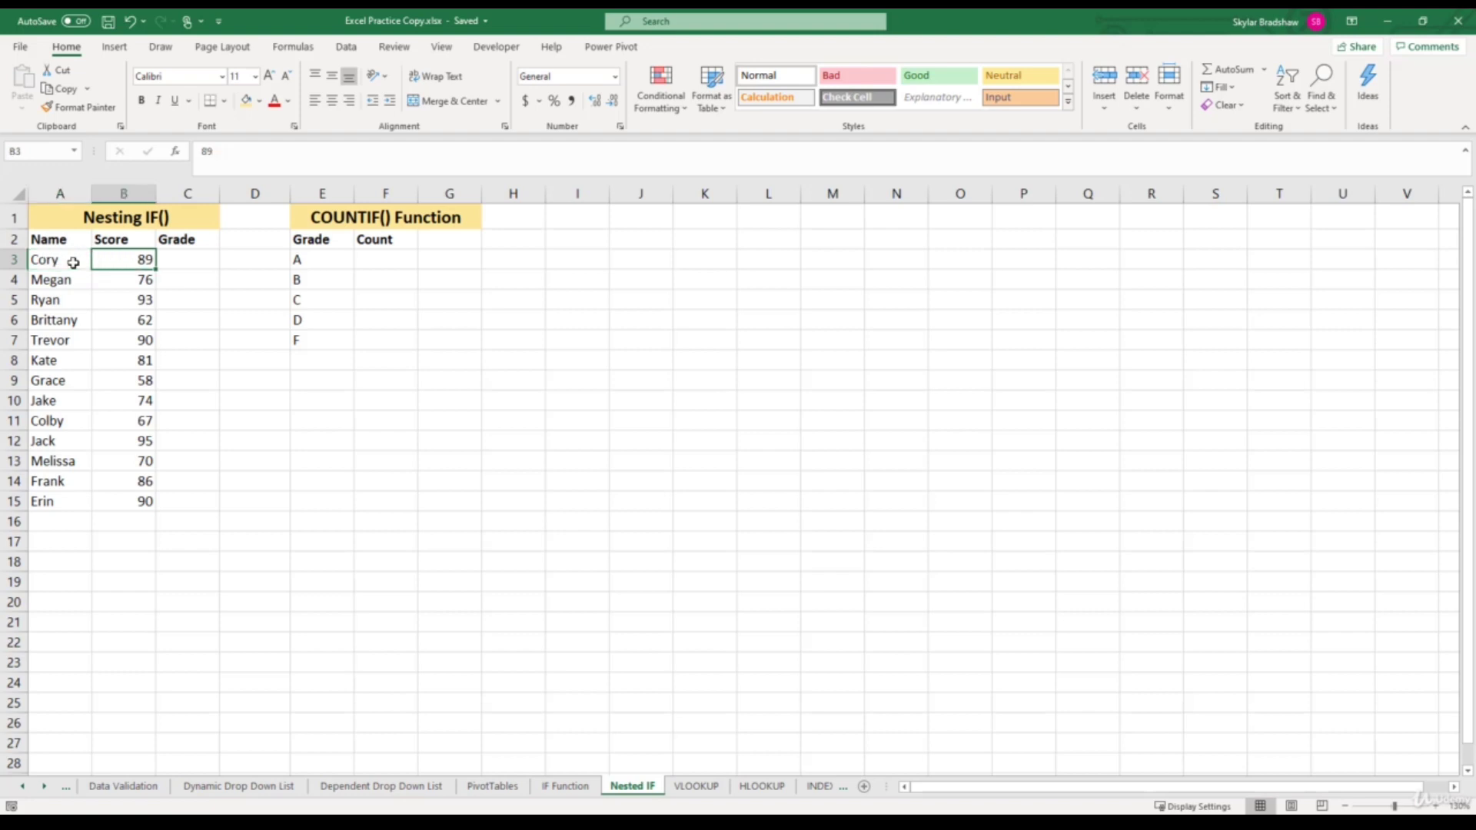
key("Right")
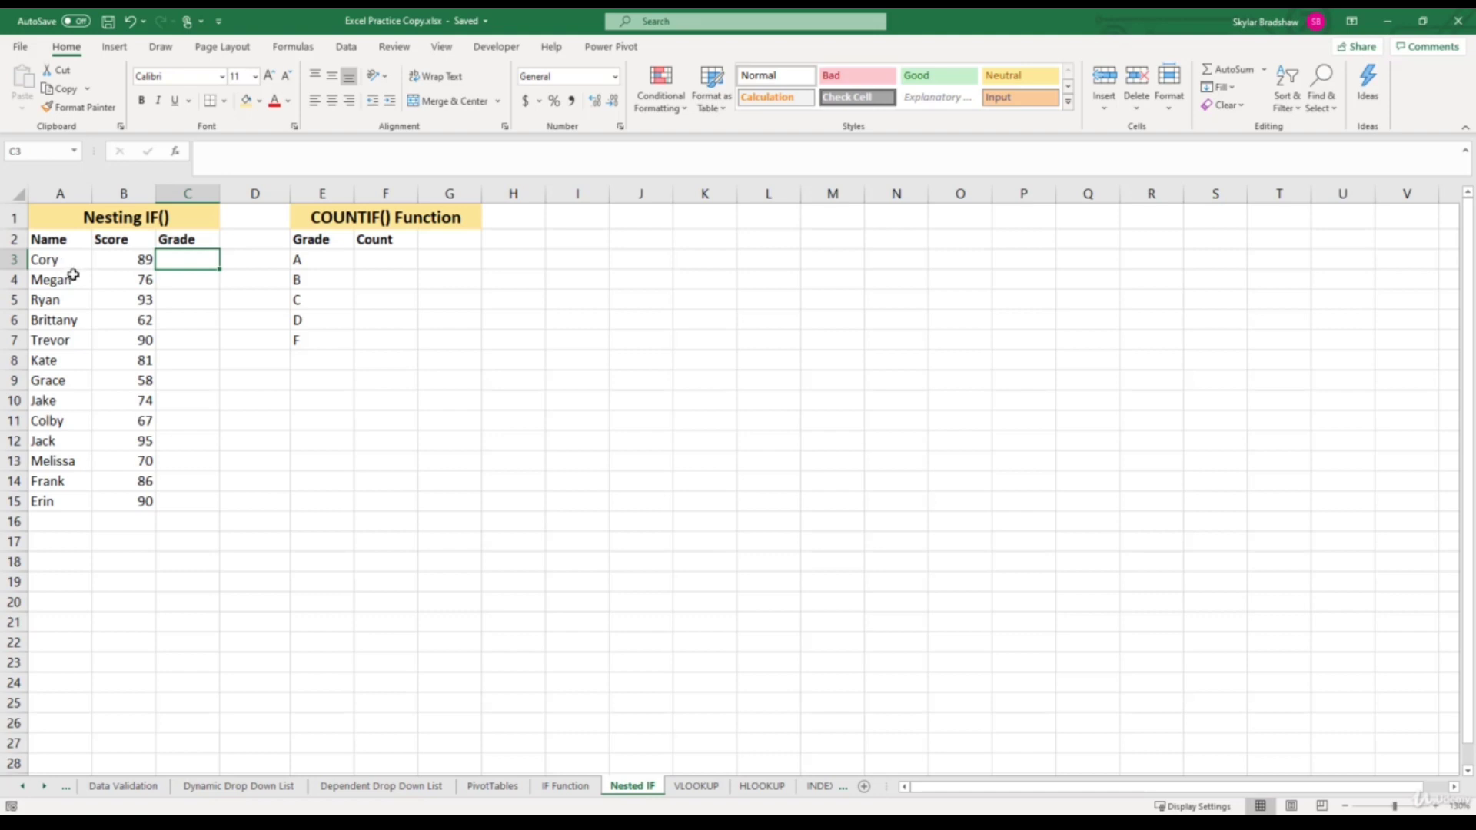
left_click(73, 280)
key("Right")
key("Right")
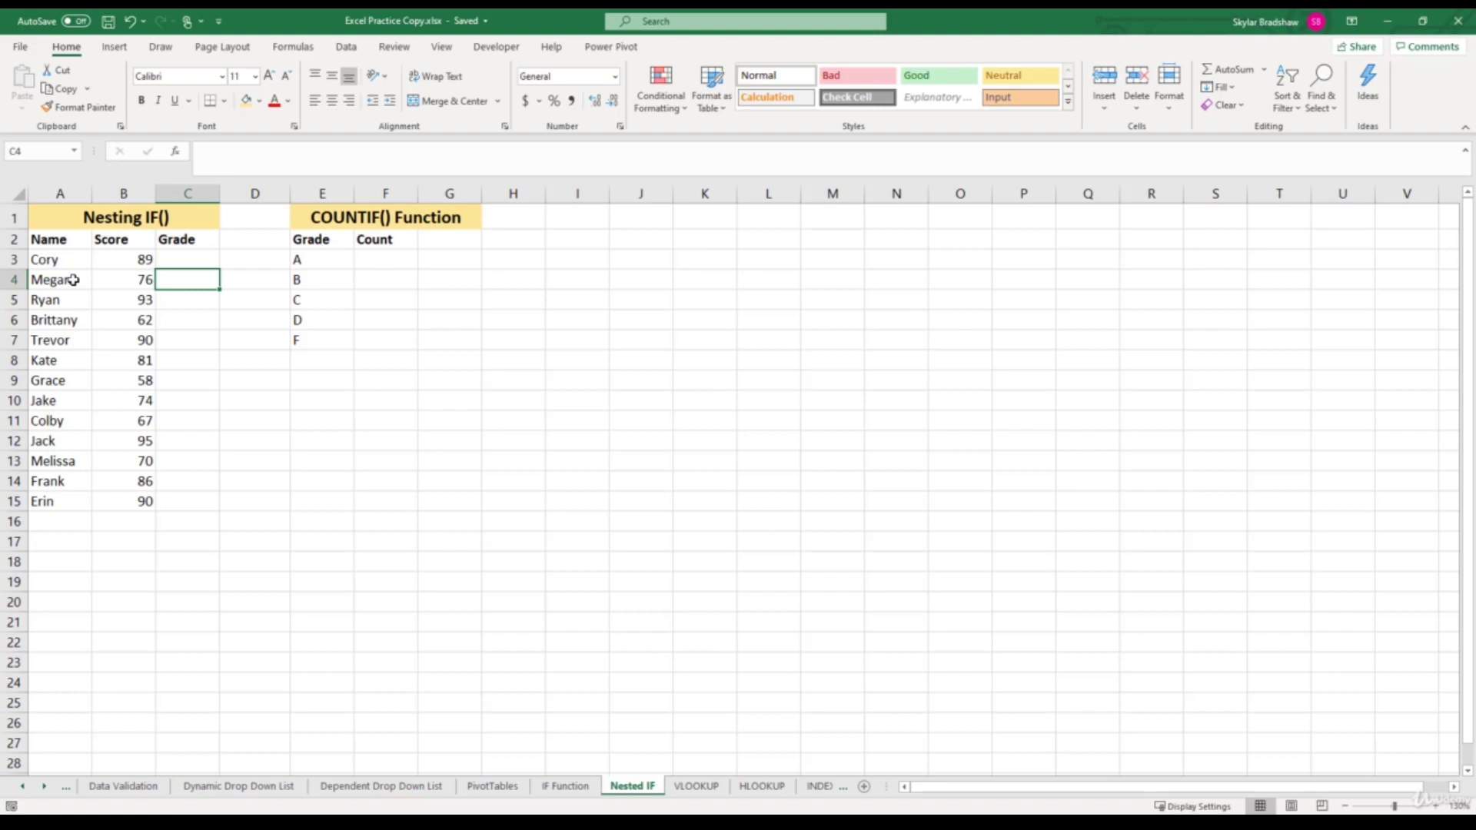
left_click(169, 261)
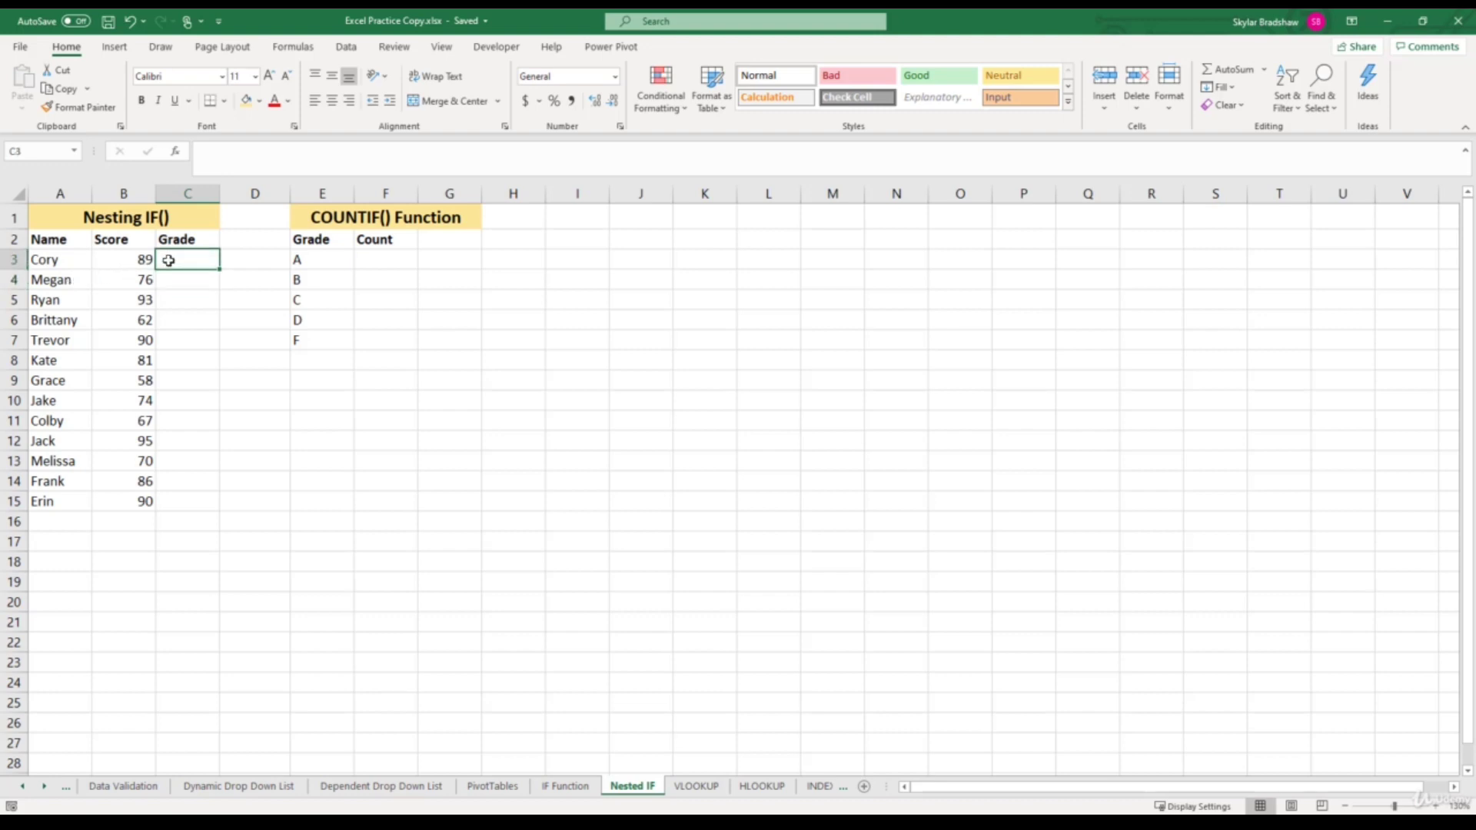
Begin C3's formula as =if(B3>=90,"A", and open a nested if(.
left_click(207, 153)
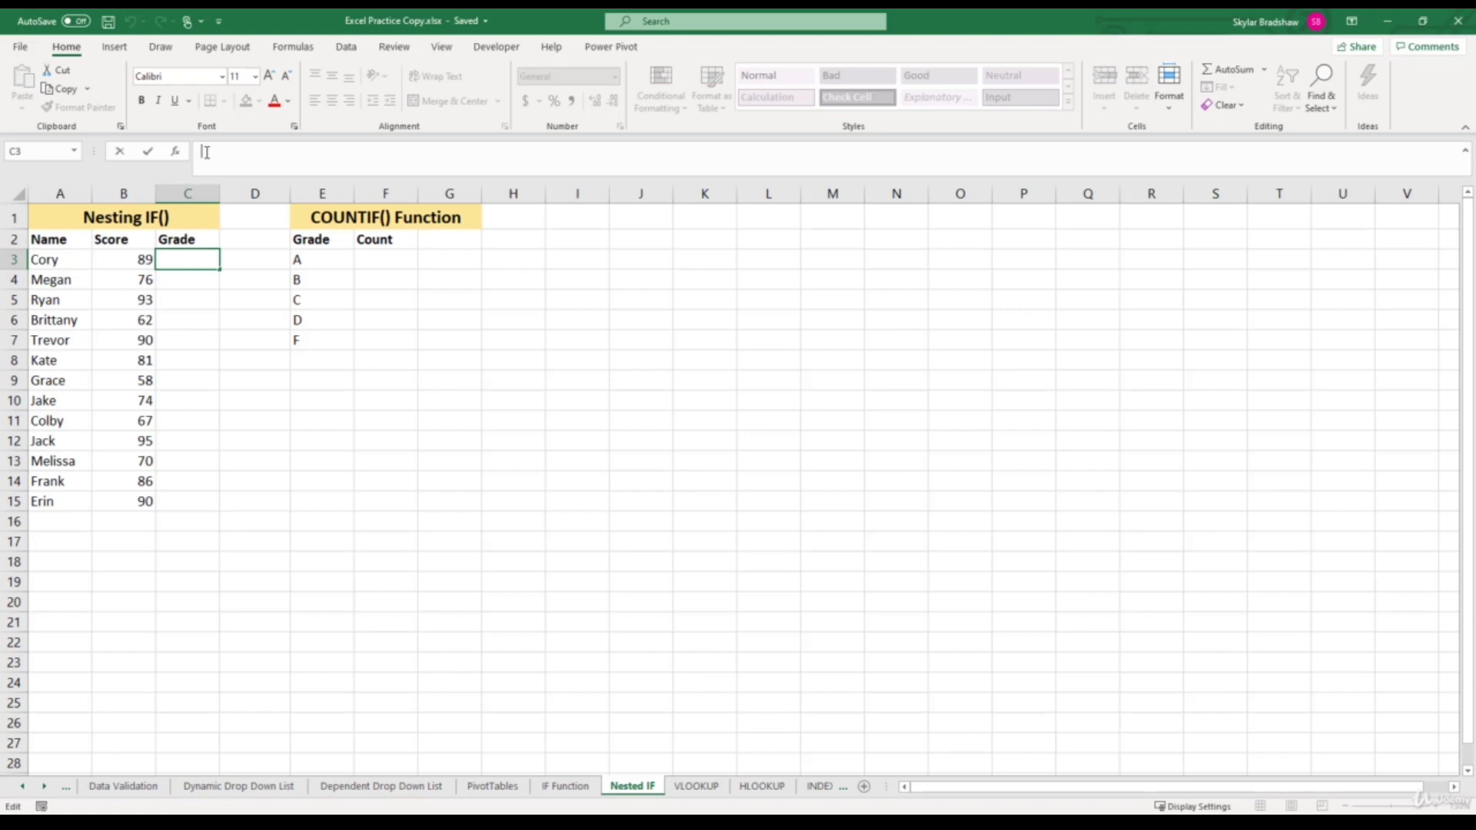
type("=")
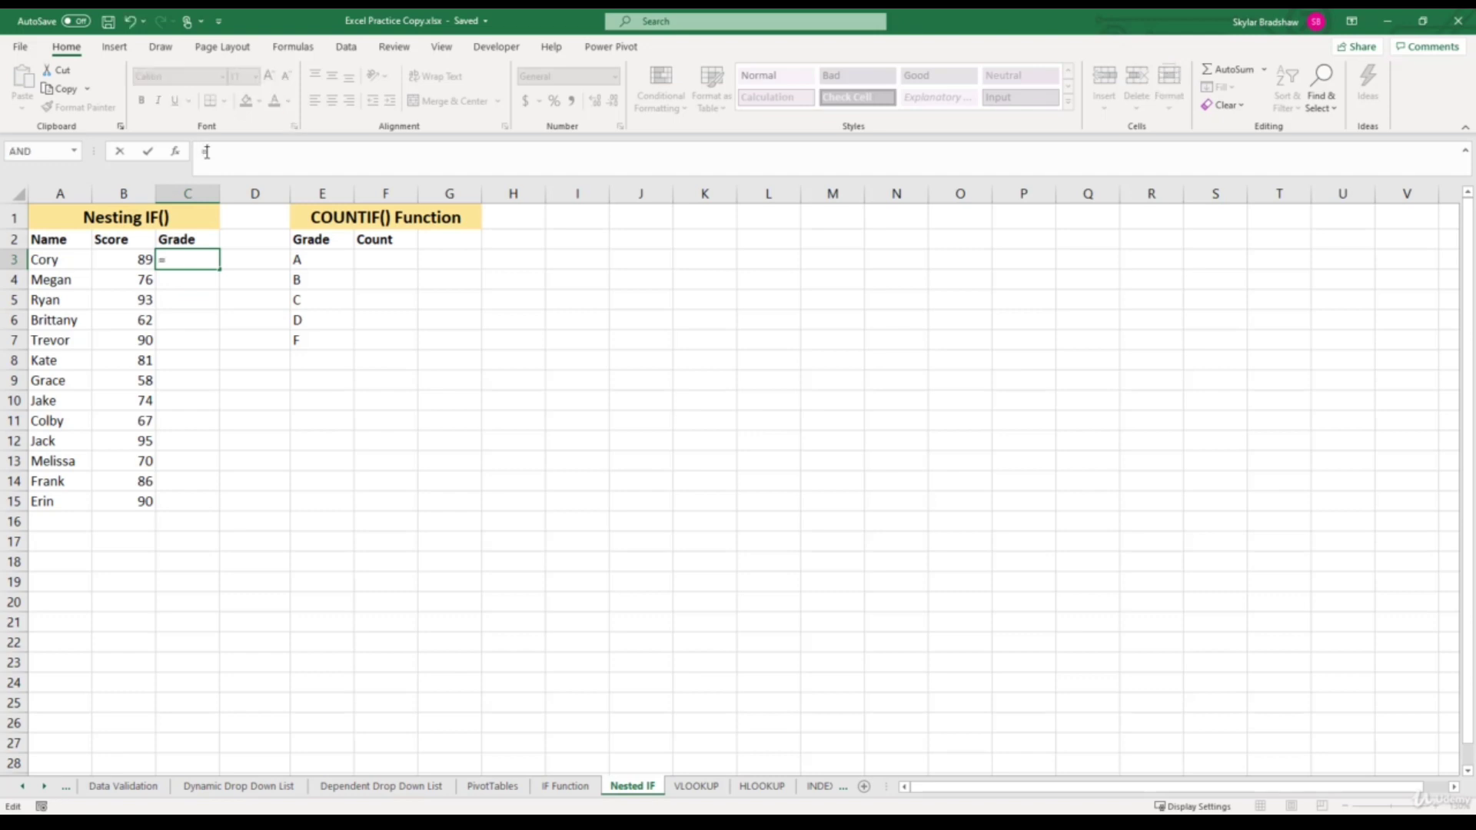
type("if")
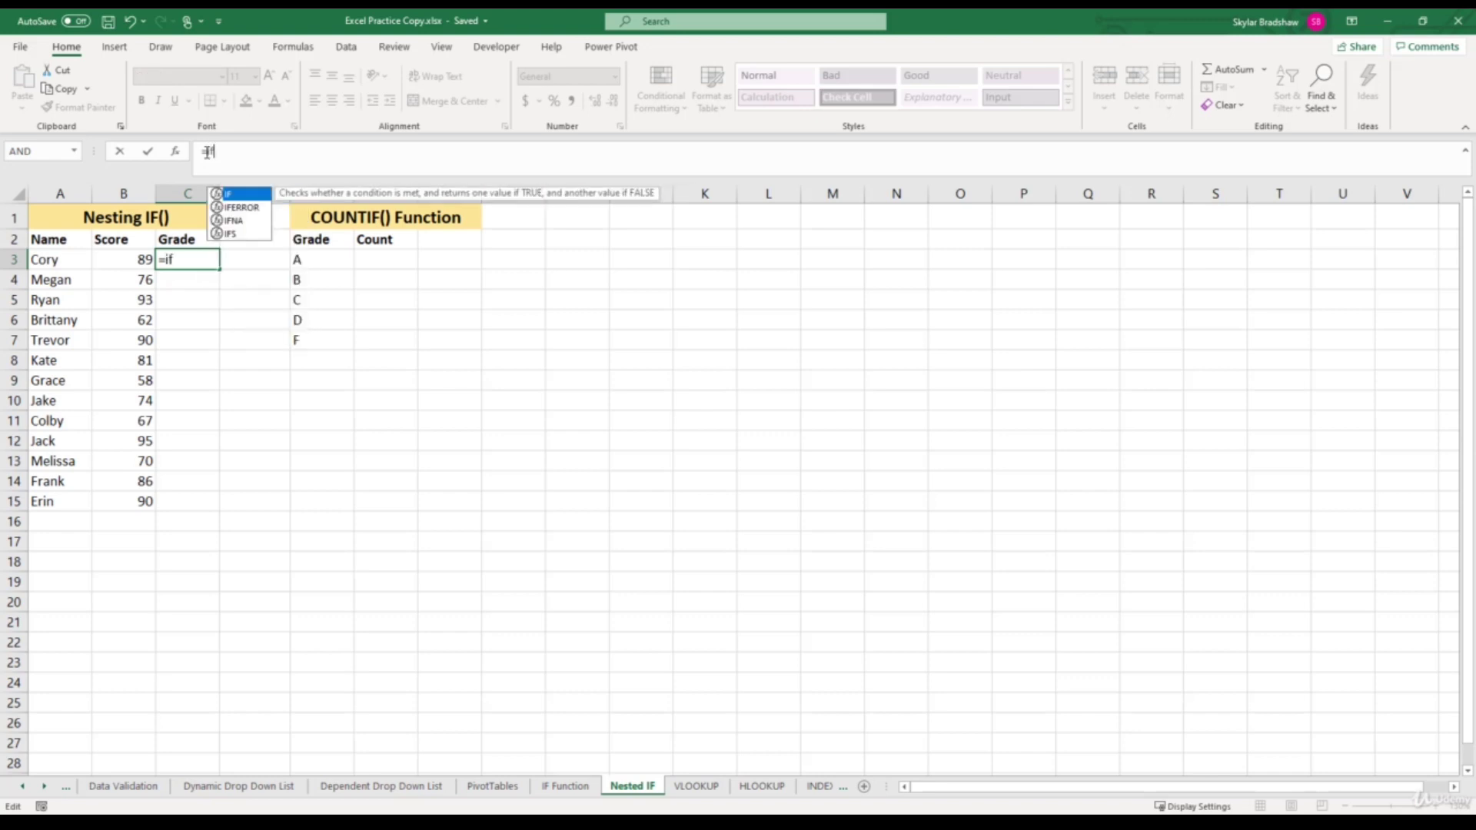
type("(")
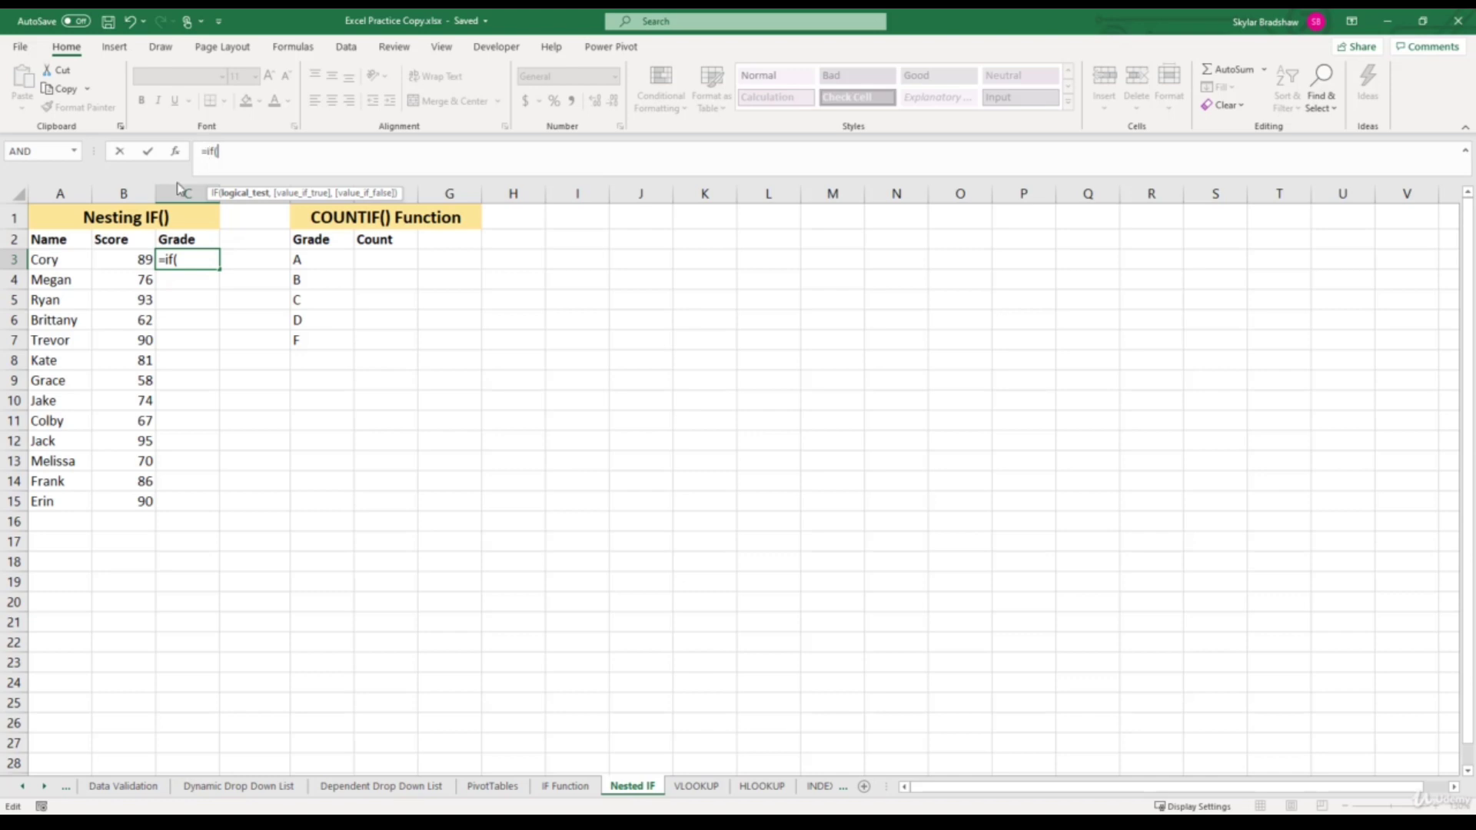
left_click(130, 259)
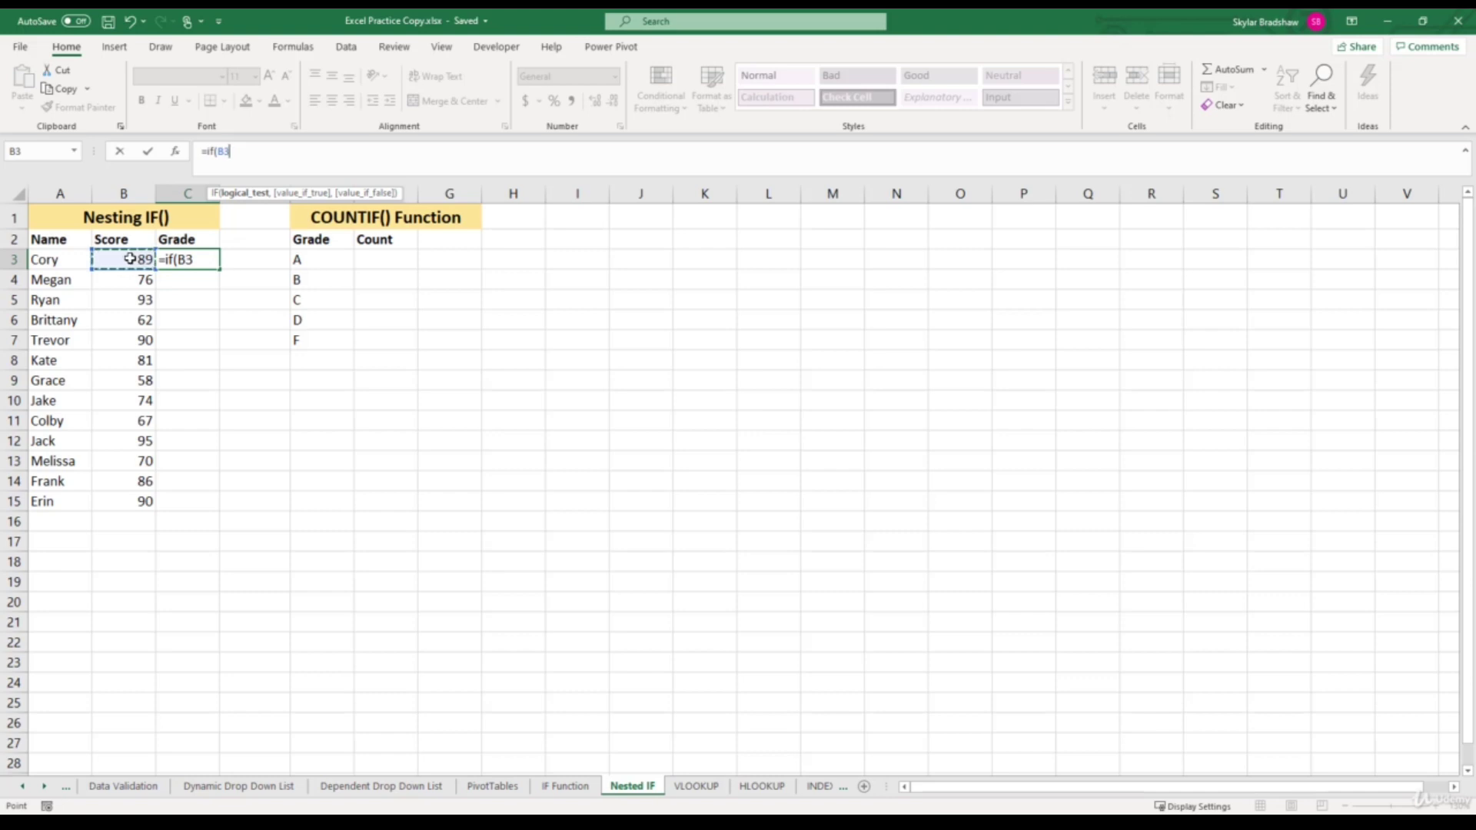
type(">=90,")
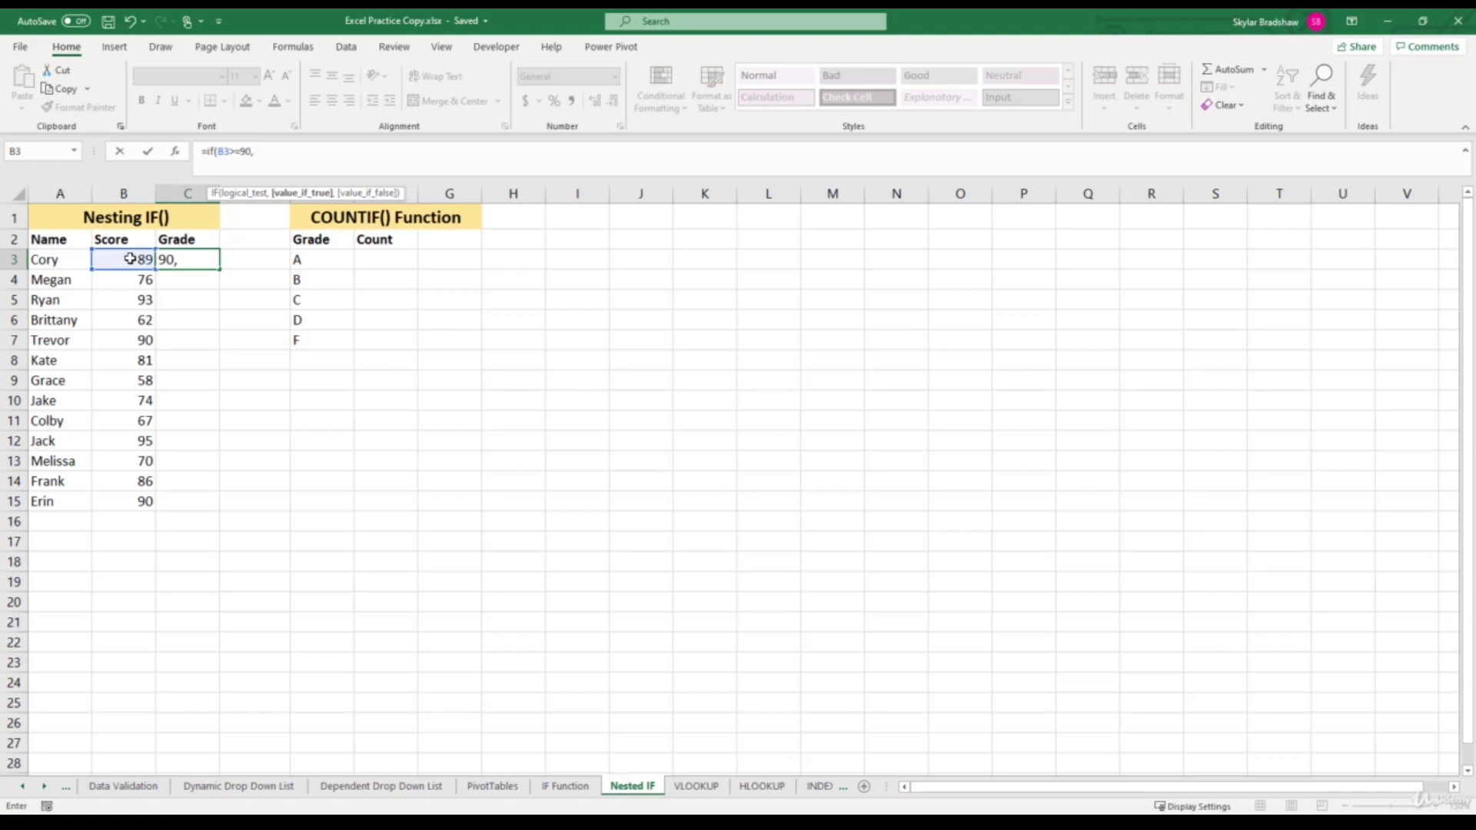
type("\" A\",")
type("if")
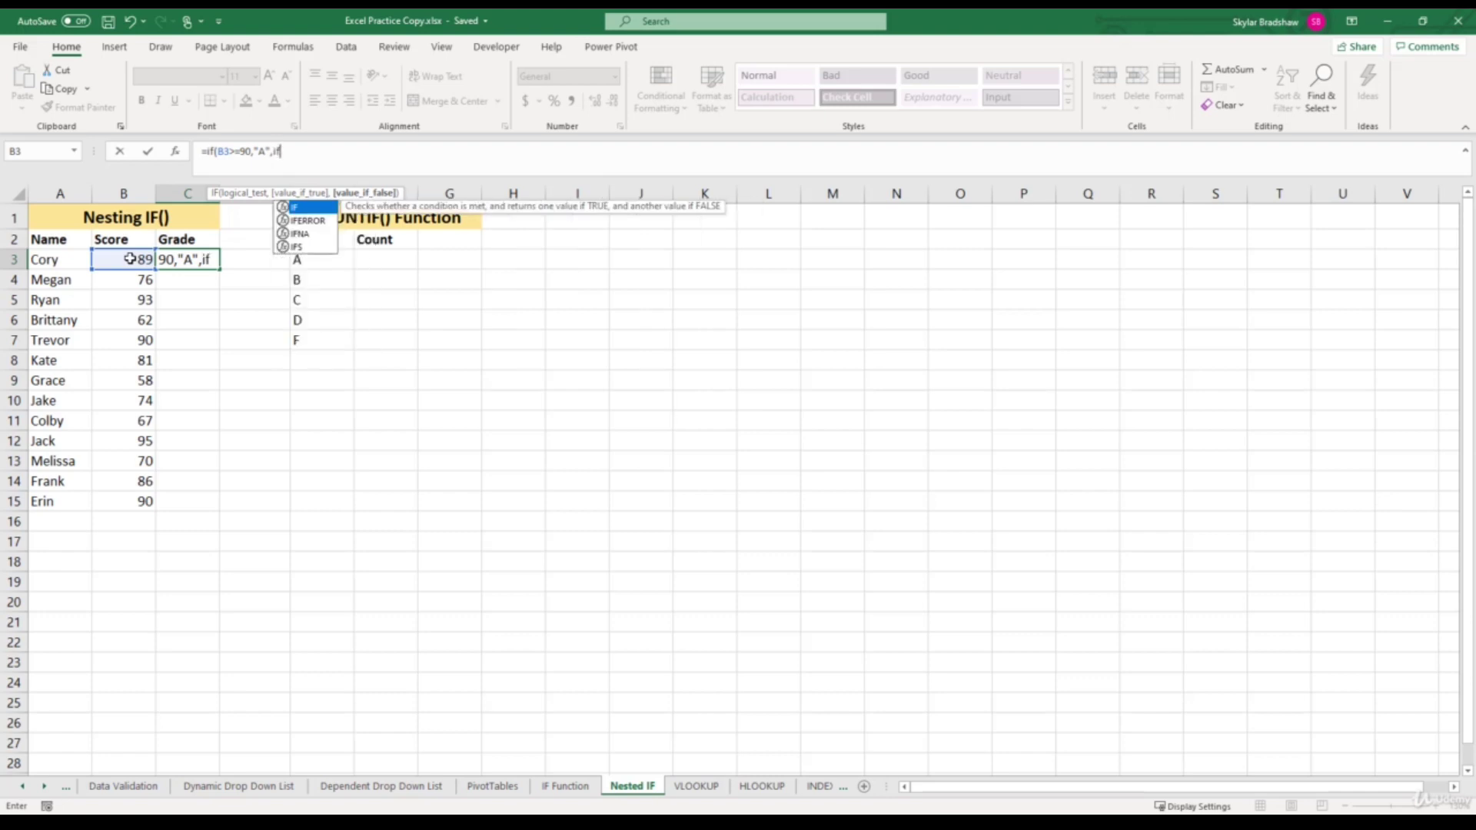
type("(")
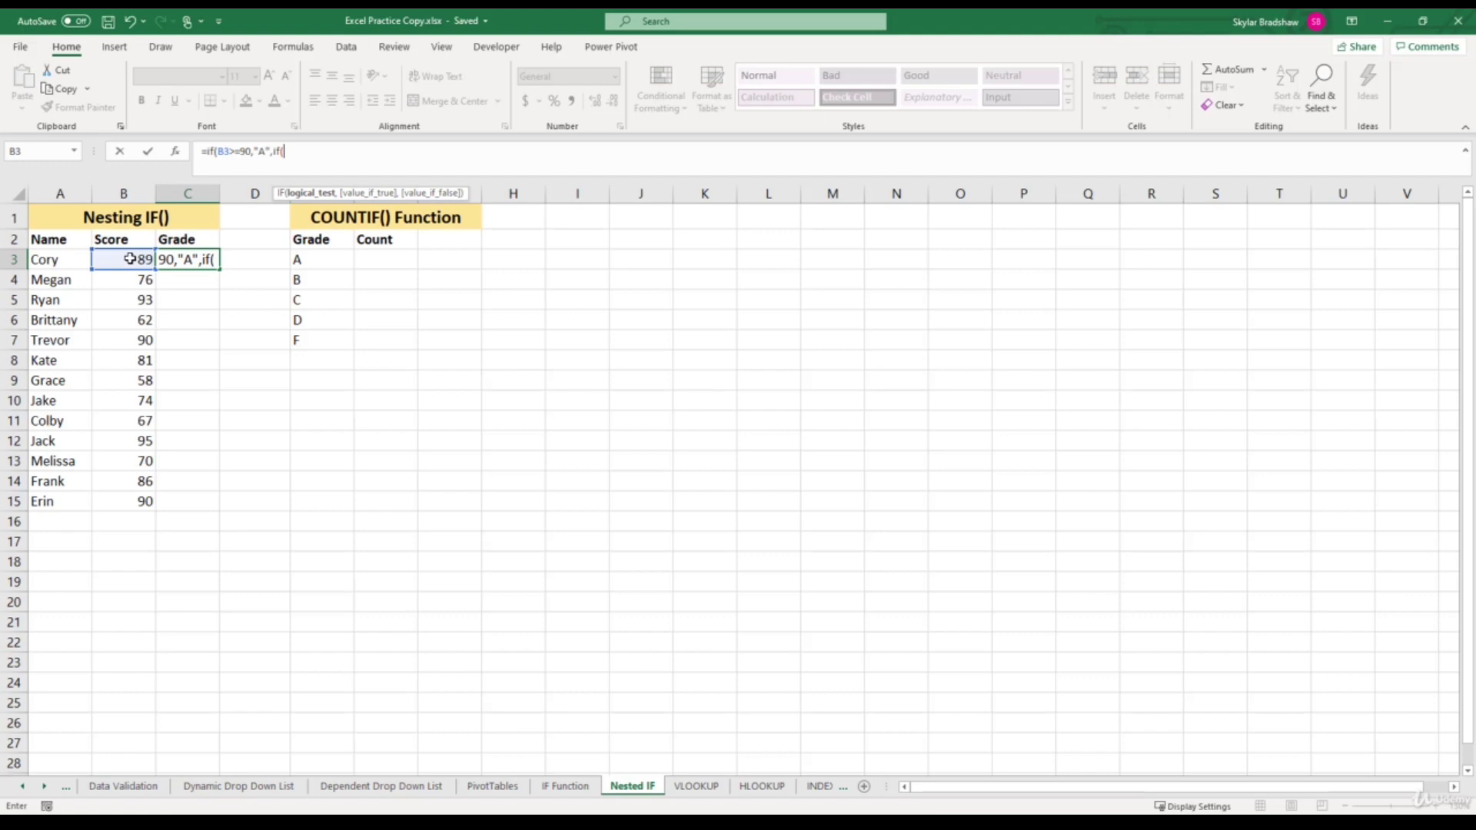
Add the nested condition B3>=80 returning "B" to C3, then open a third if(.
left_click(129, 260)
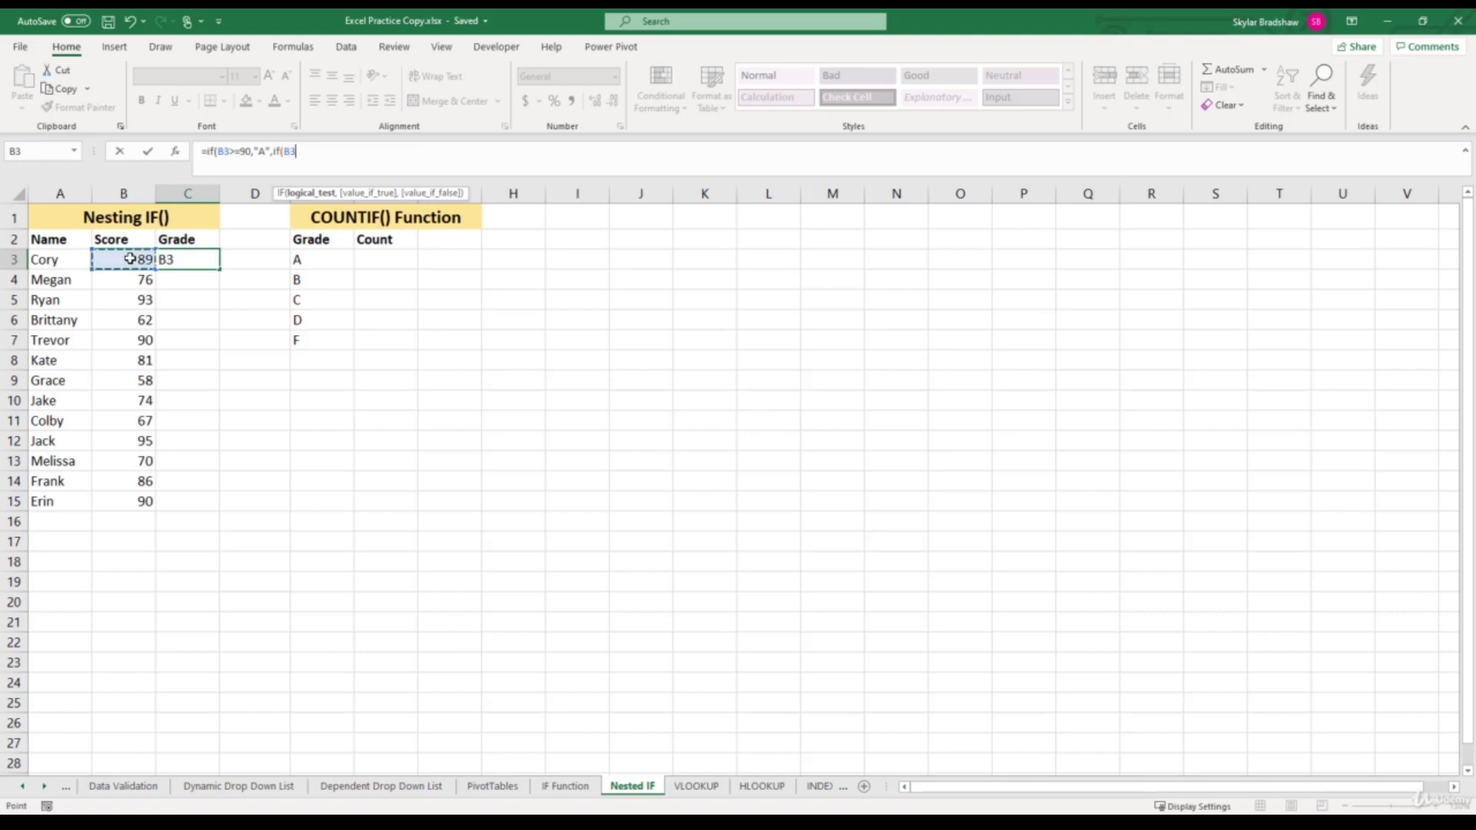
type(">=")
type("80,")
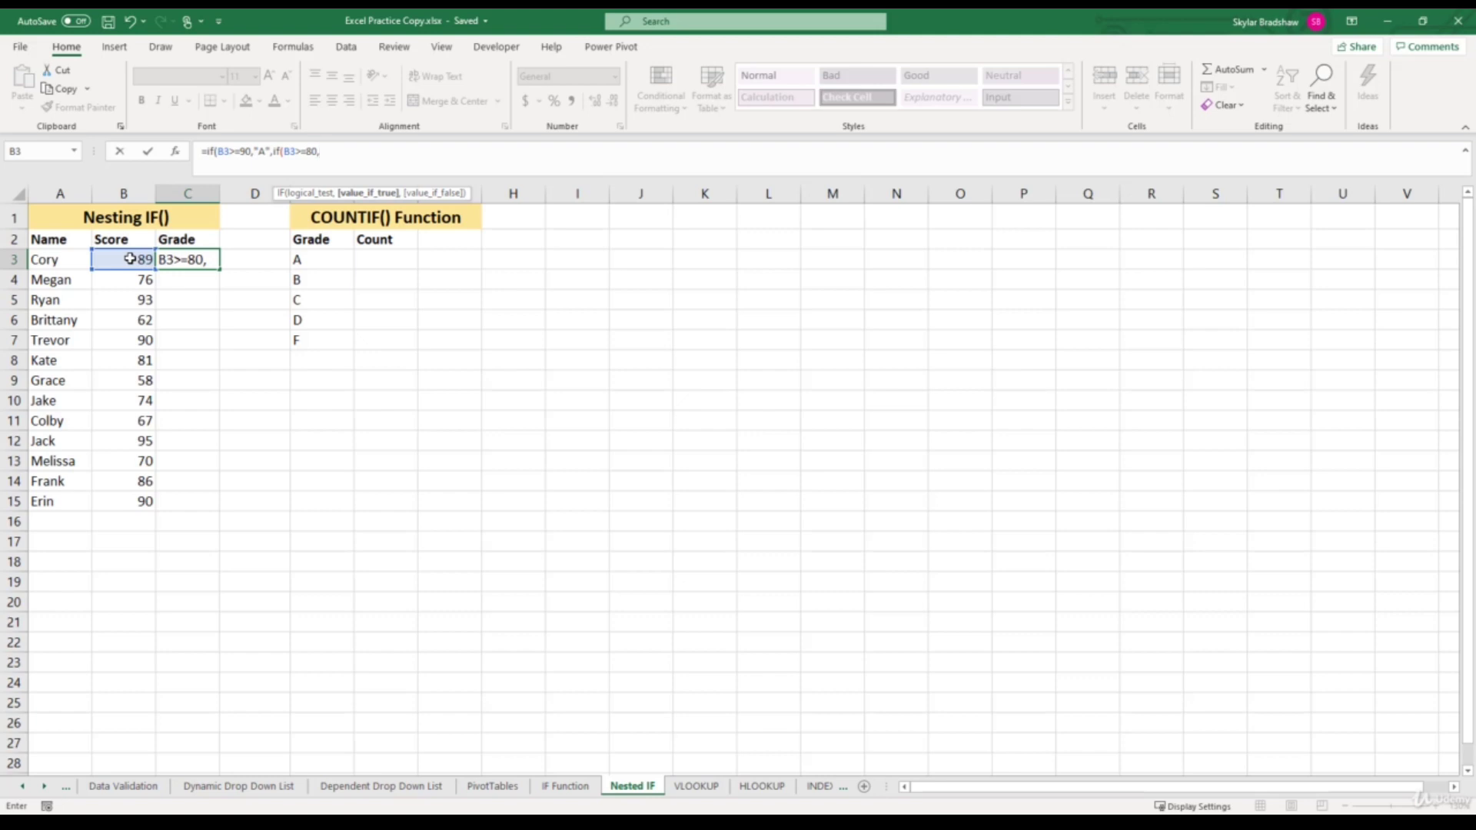
type("\"B\"")
type(",")
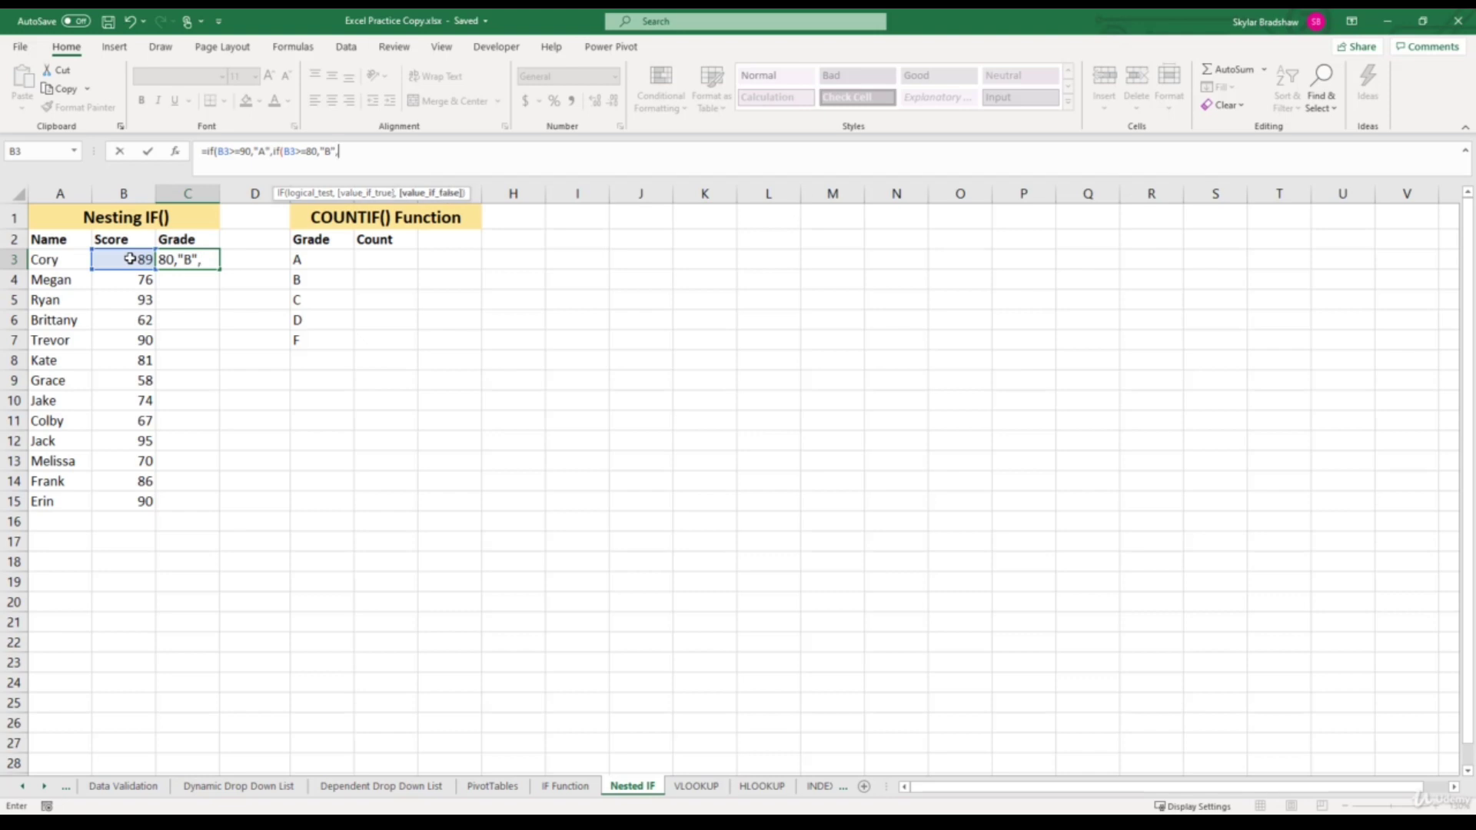
type("if(")
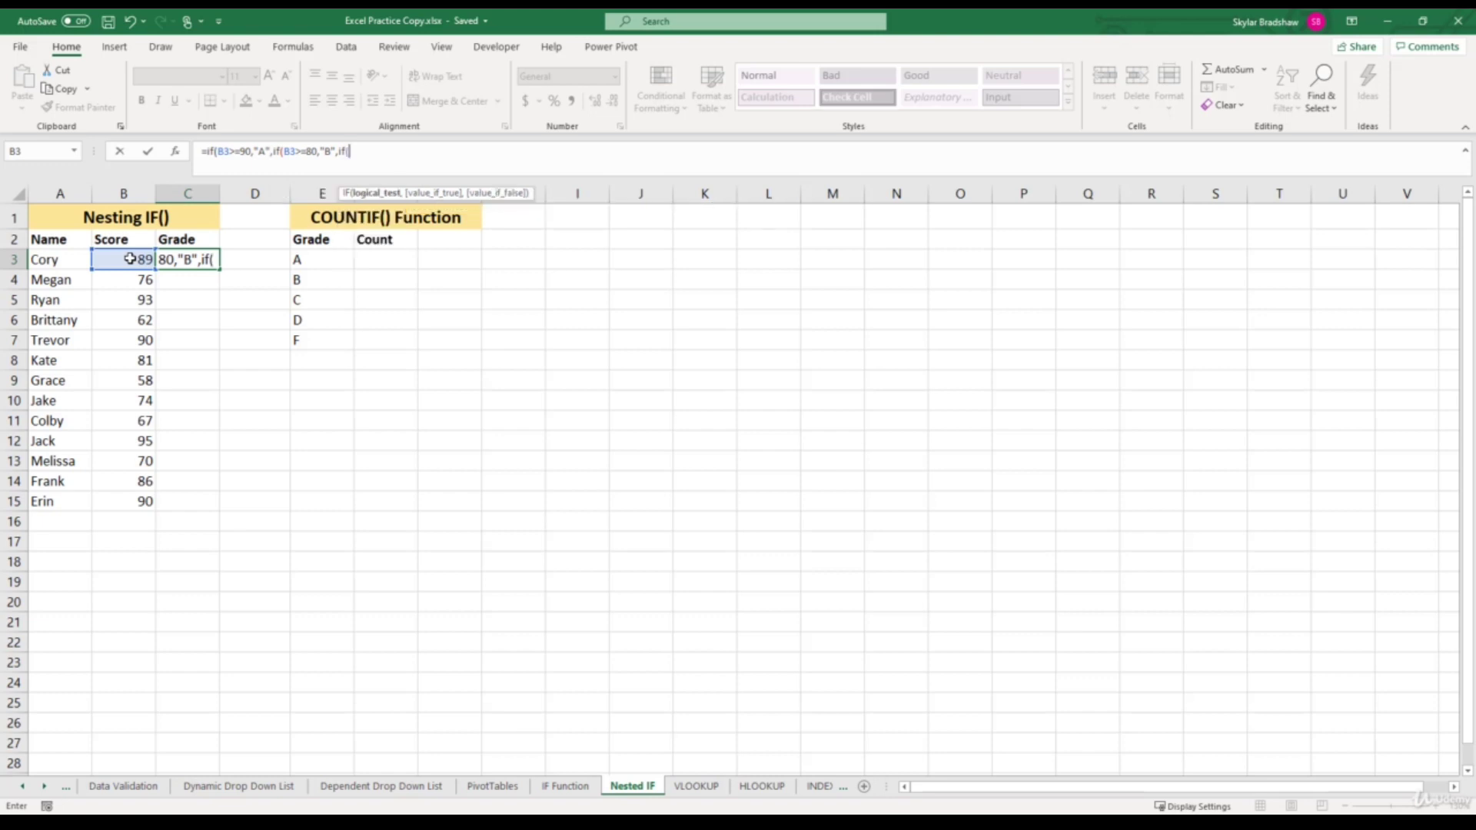
Extend C3's formula with B3>=70 returning "C", then open a fourth if(.
left_click(130, 259)
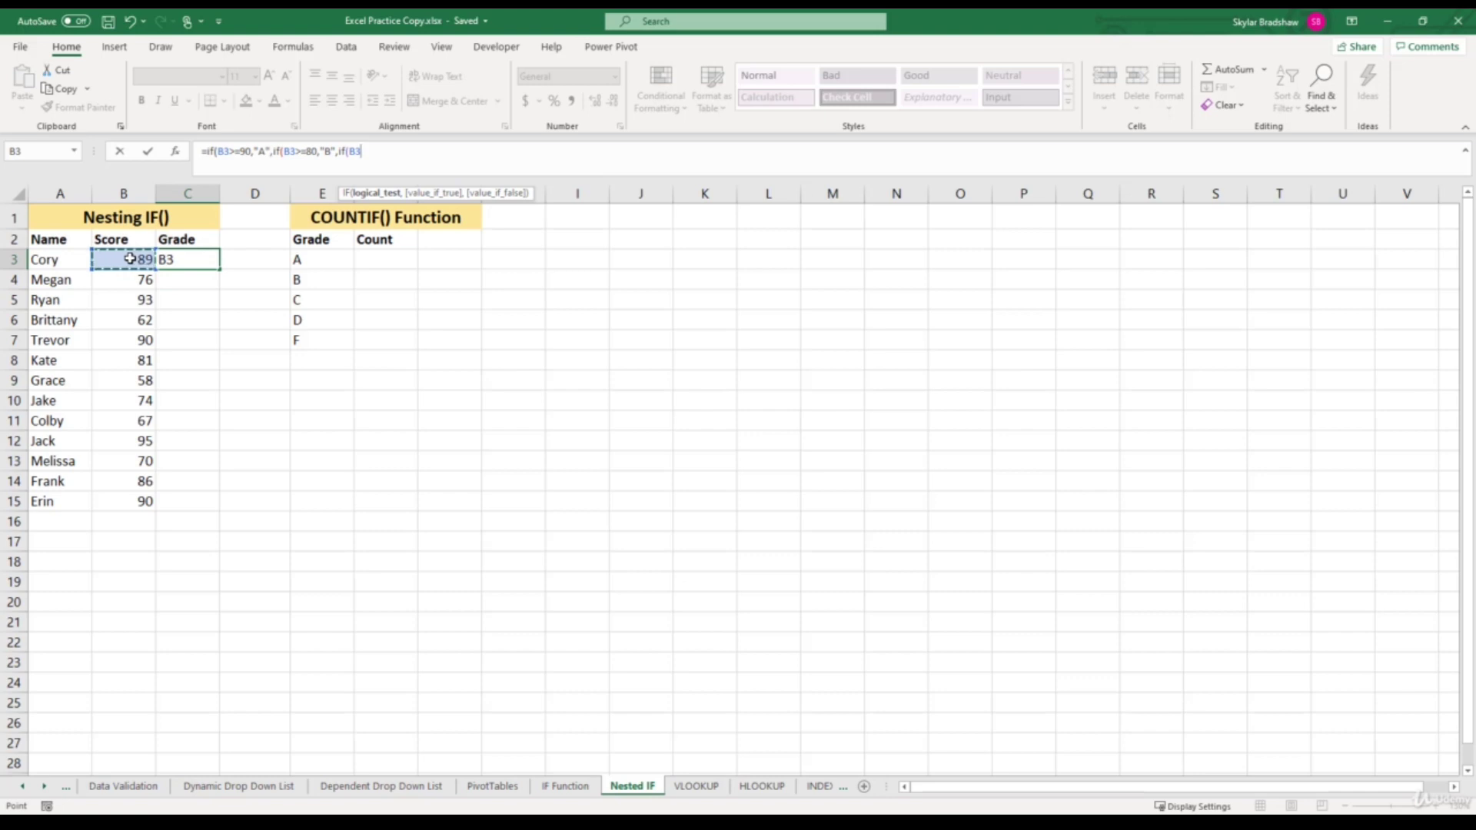
type(">=")
type("70")
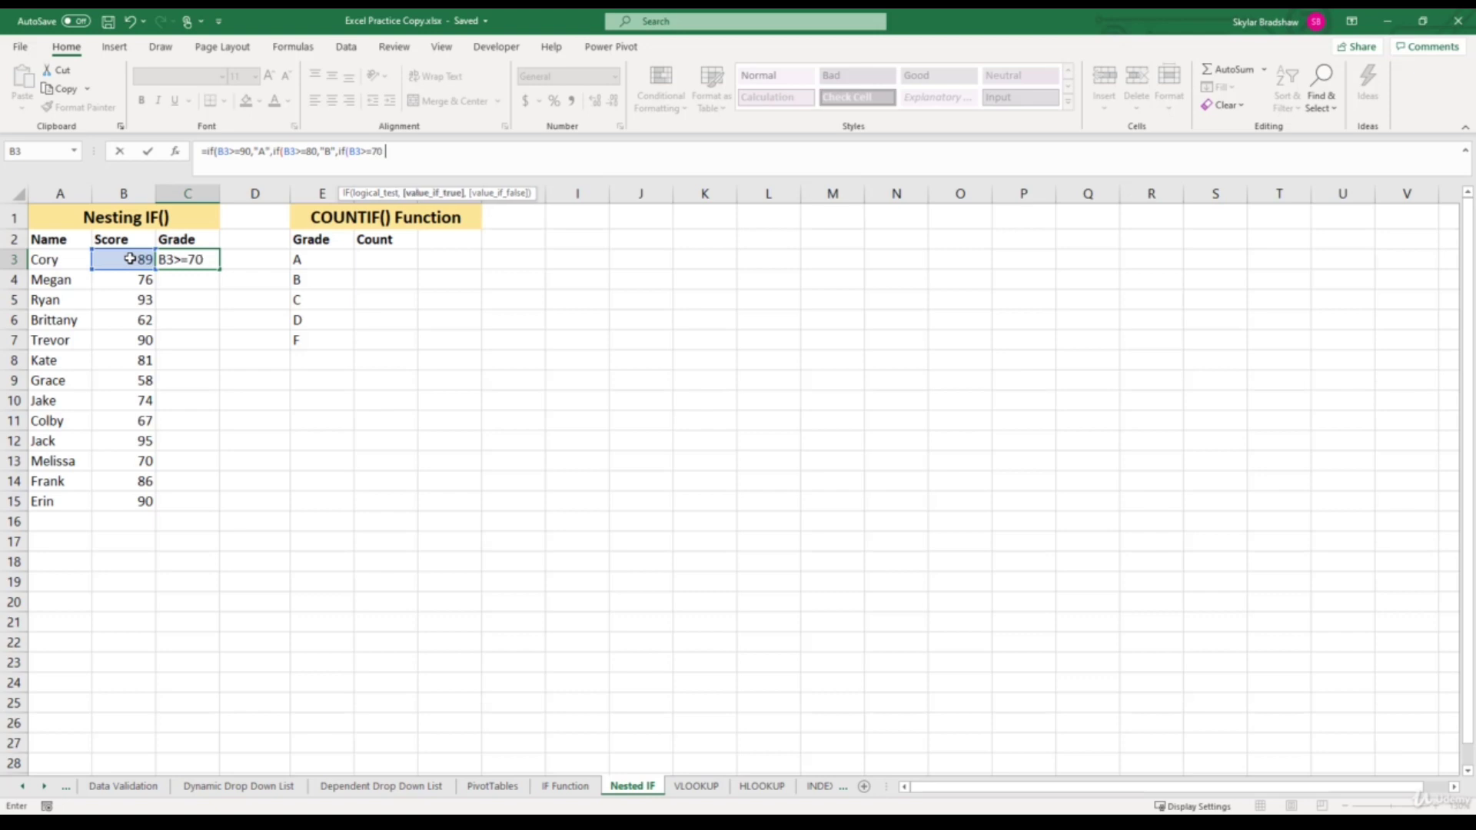
type(",\"C\"")
type(",if")
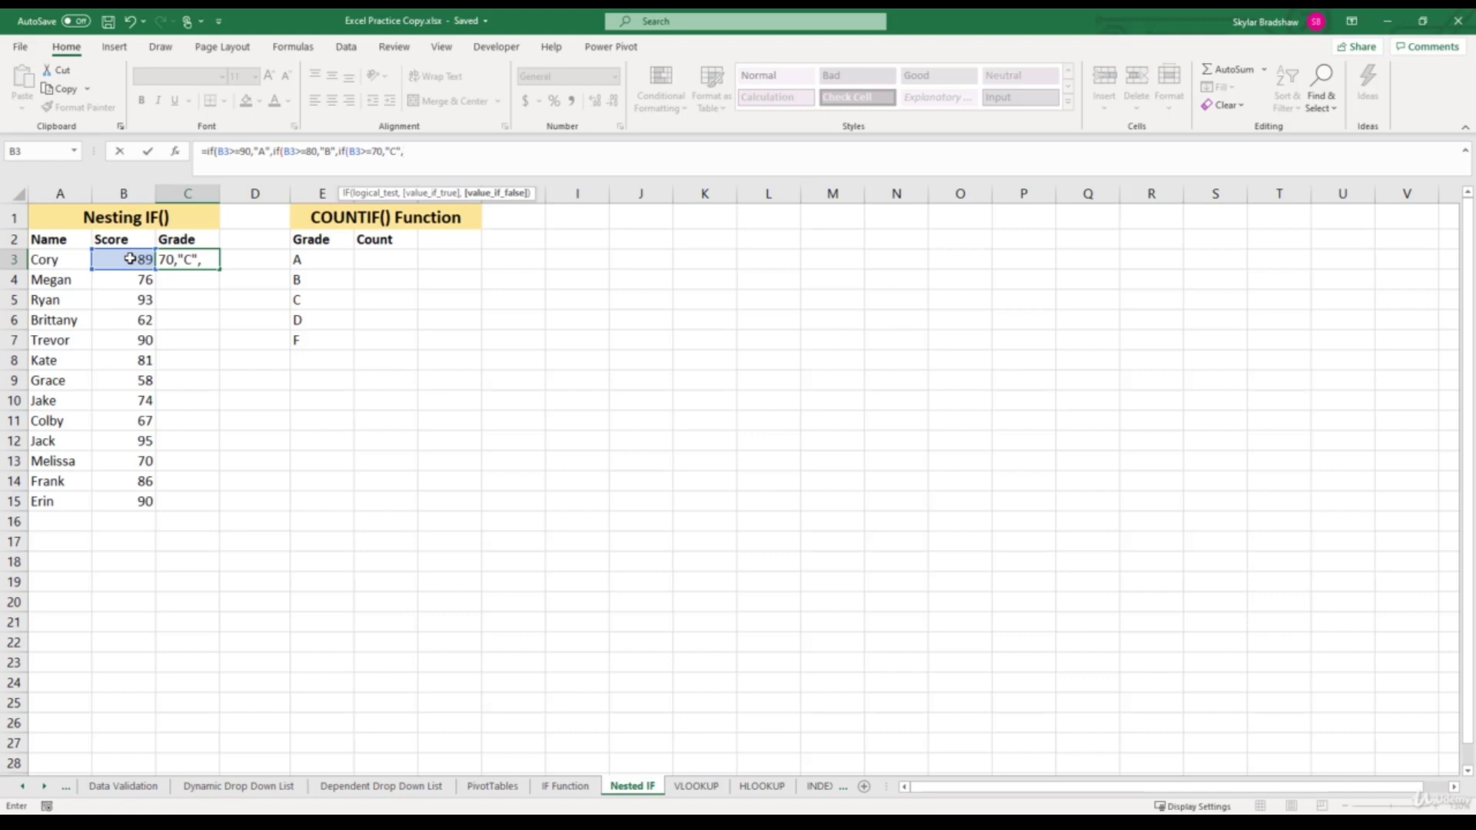
type("(")
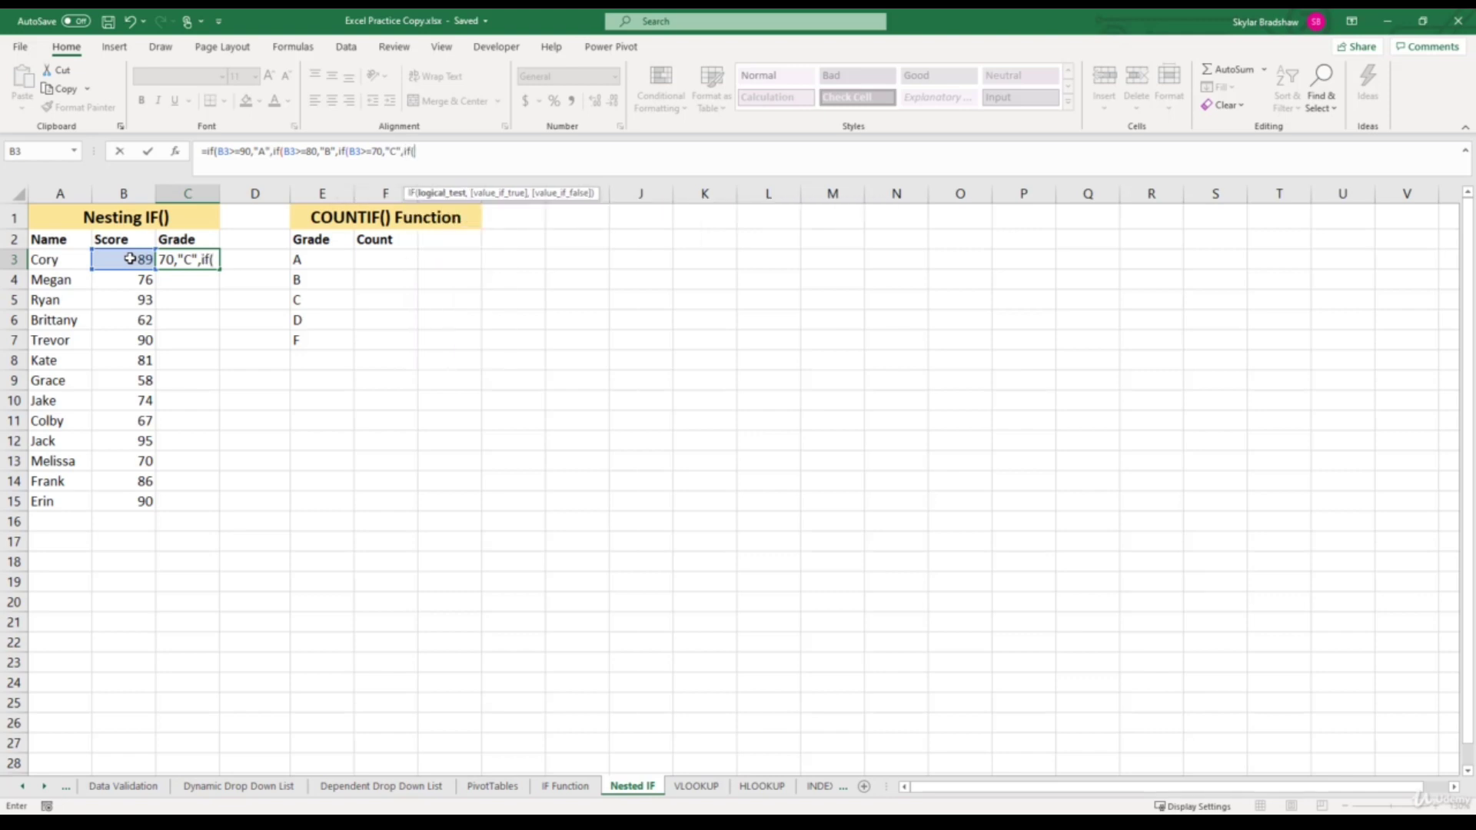
Finish the formula with B3>=65 giving "D", else "F", close all parentheses, and enter it.
left_click(130, 259)
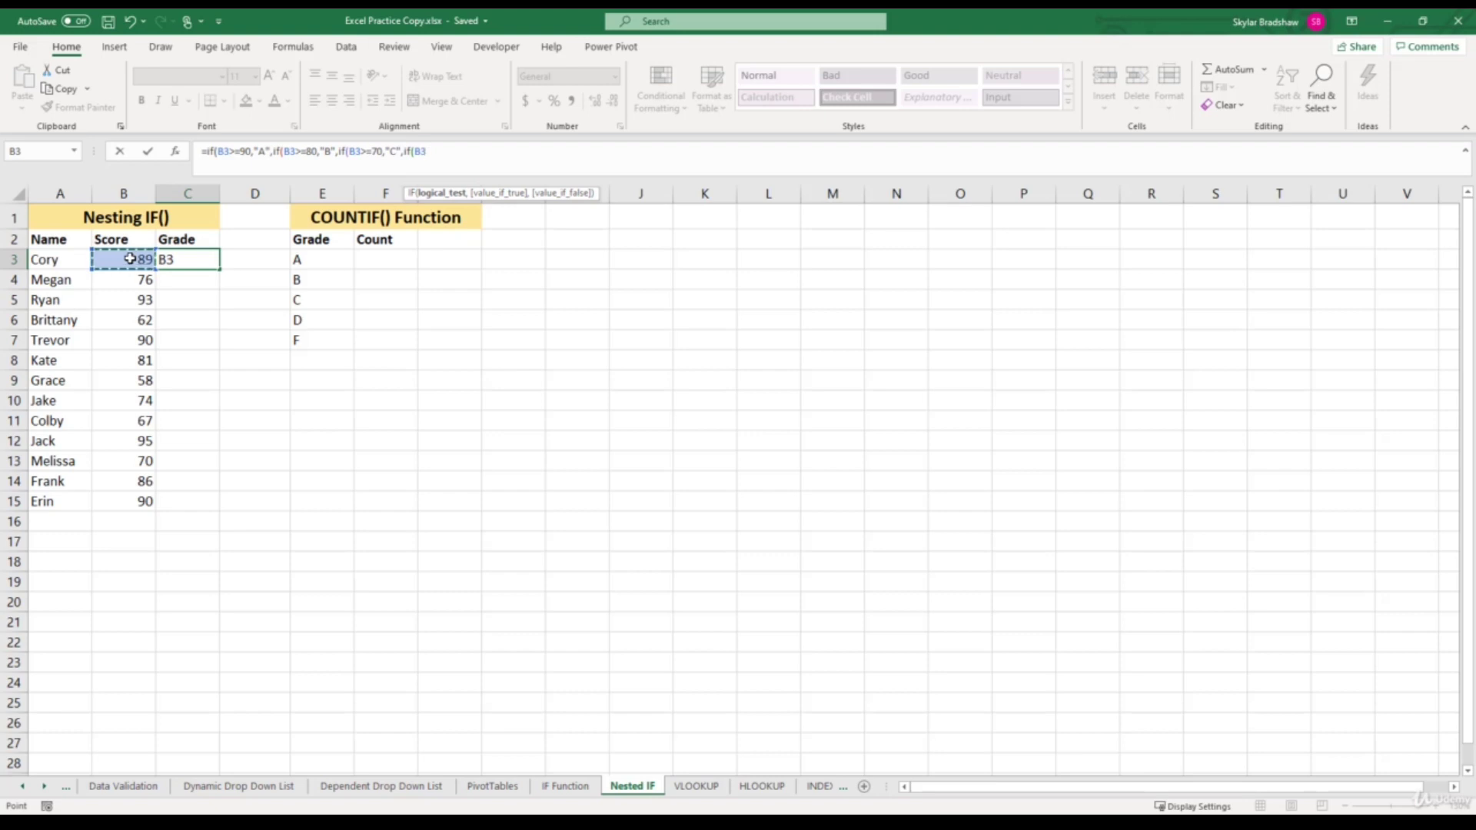
type(">=65,\"D")
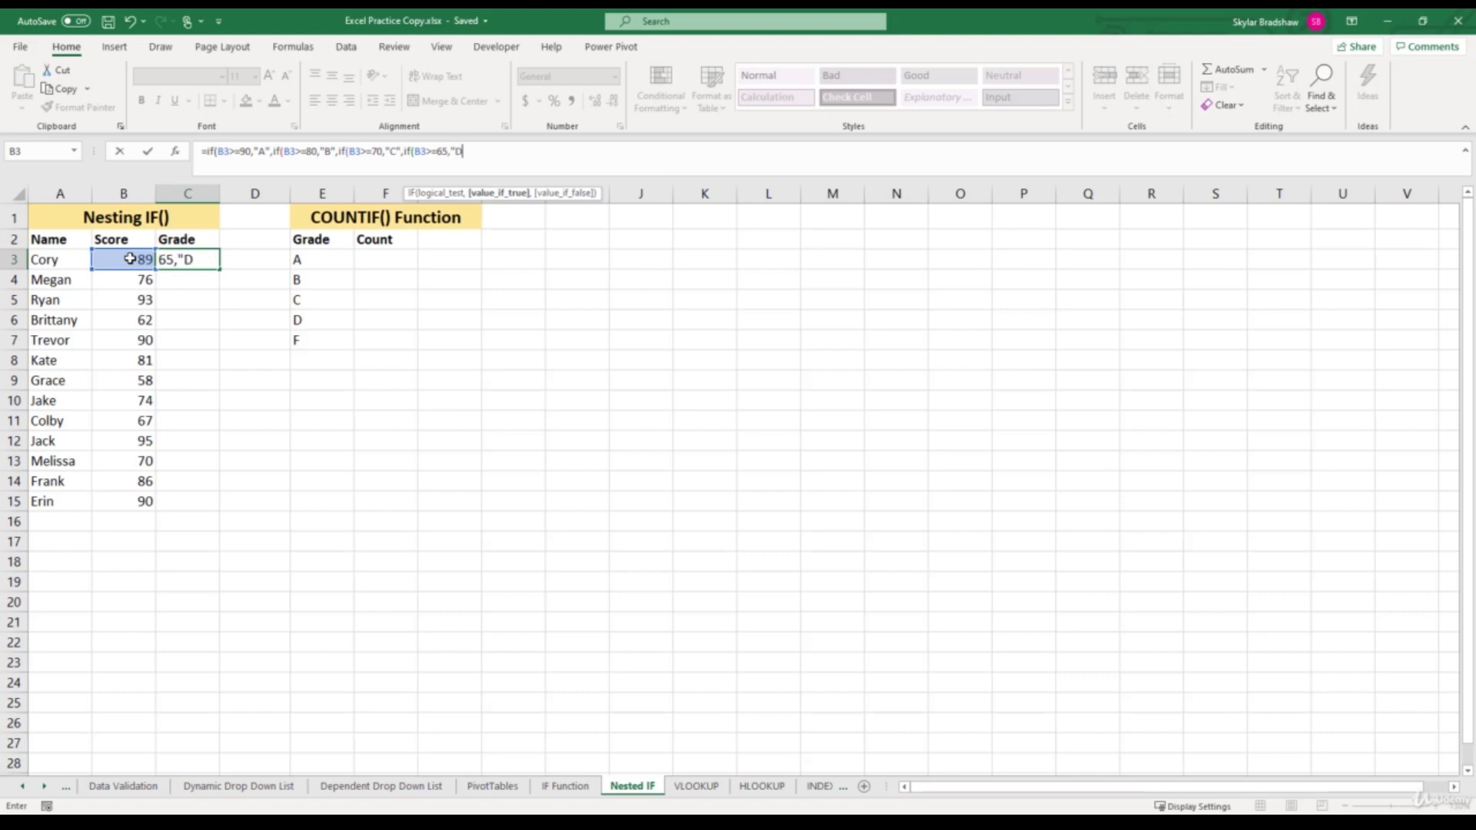
type("\",\"F\"")
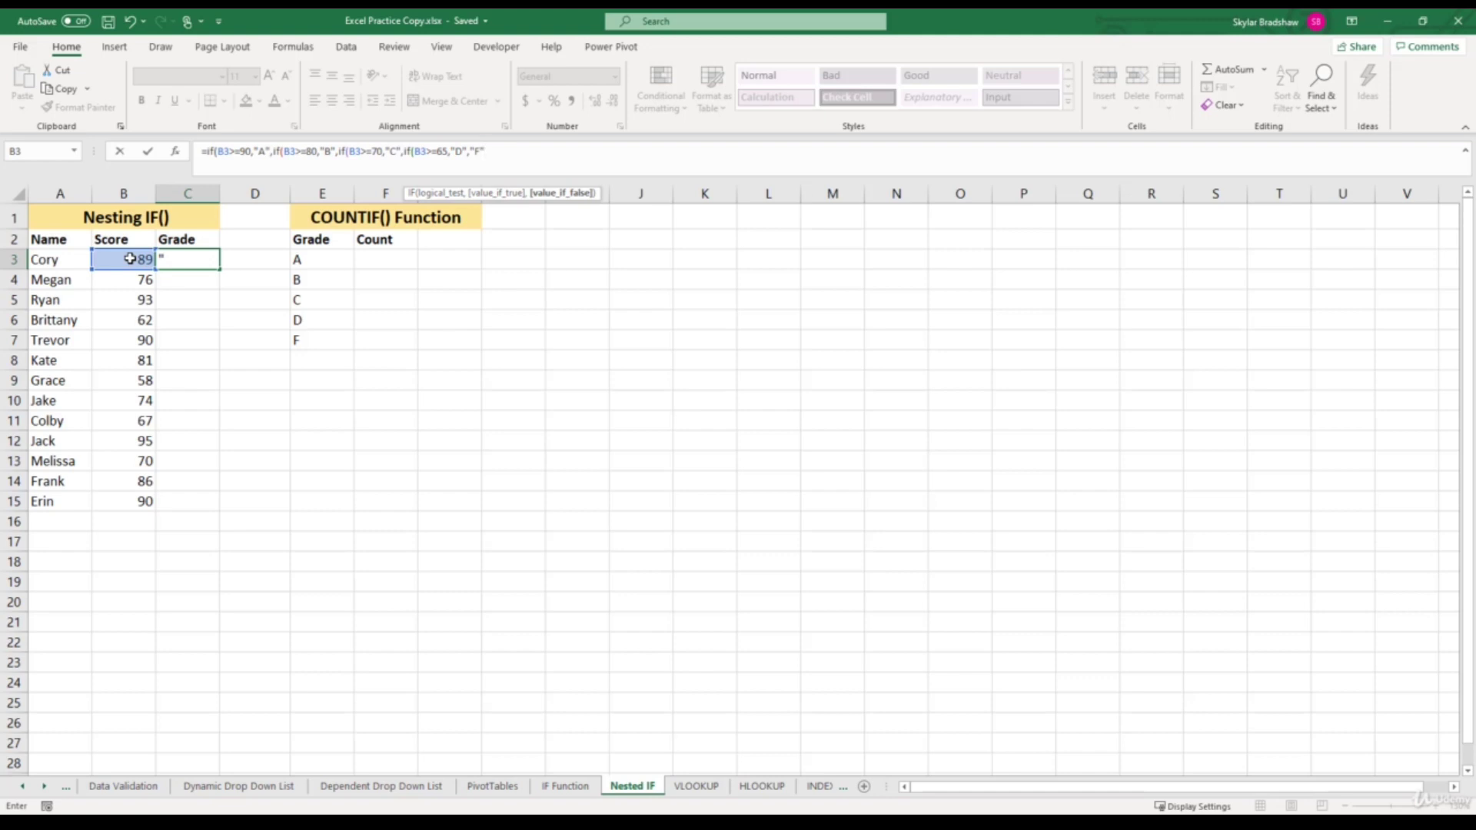
type("))))")
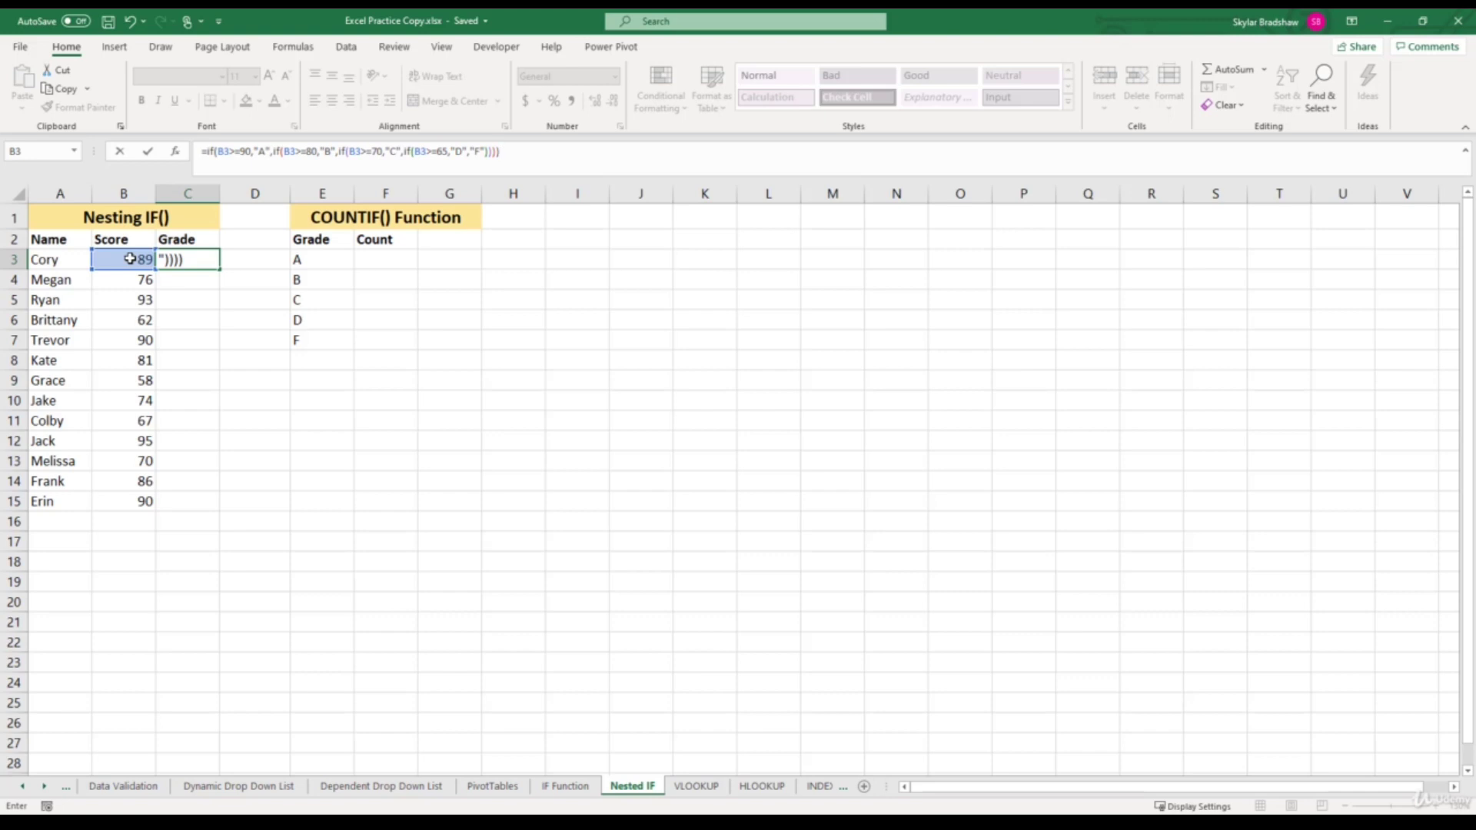
key("Return")
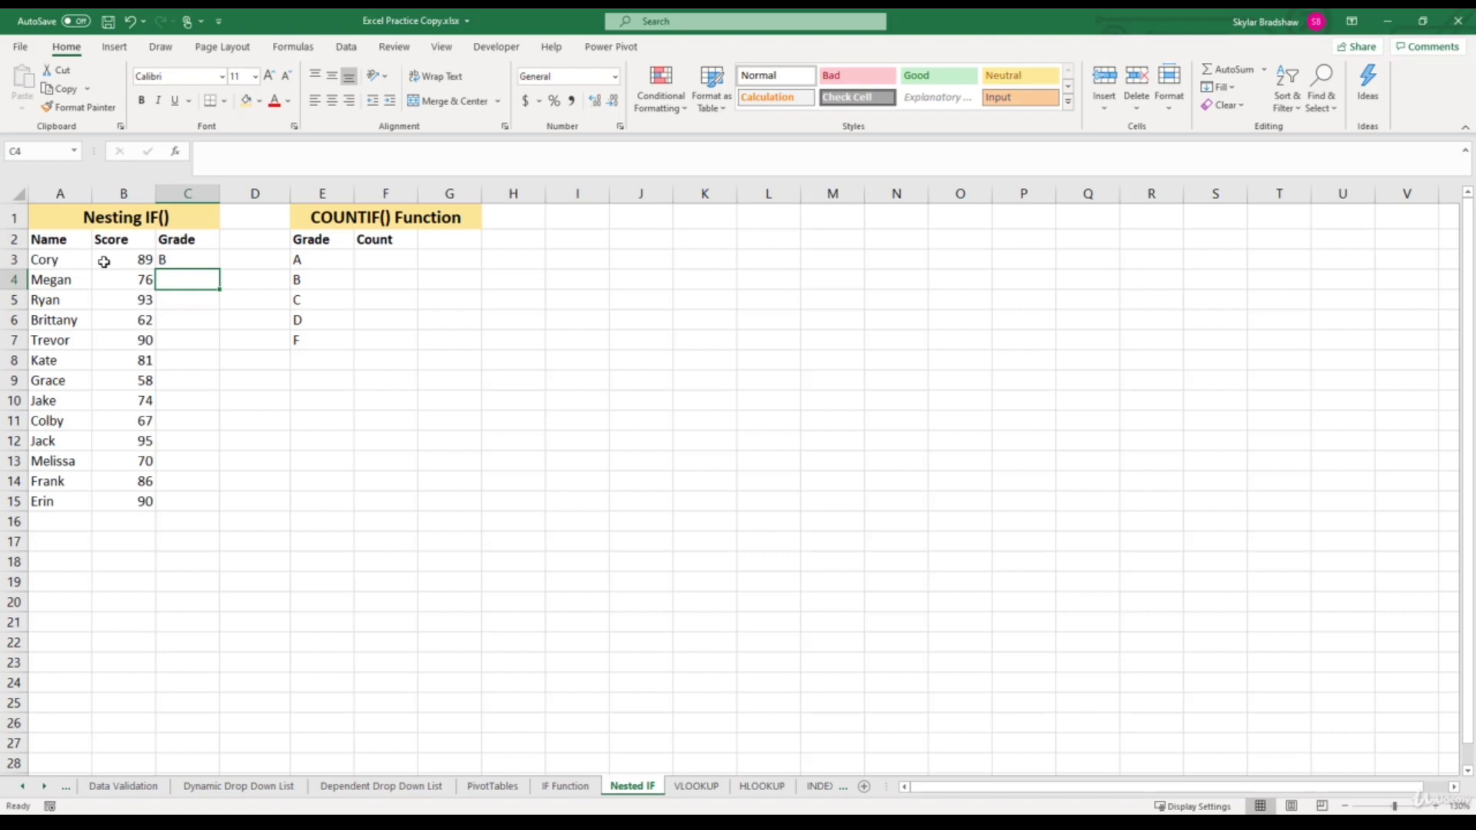
Fill the grade formula from C3 down through C15.
left_click(182, 262)
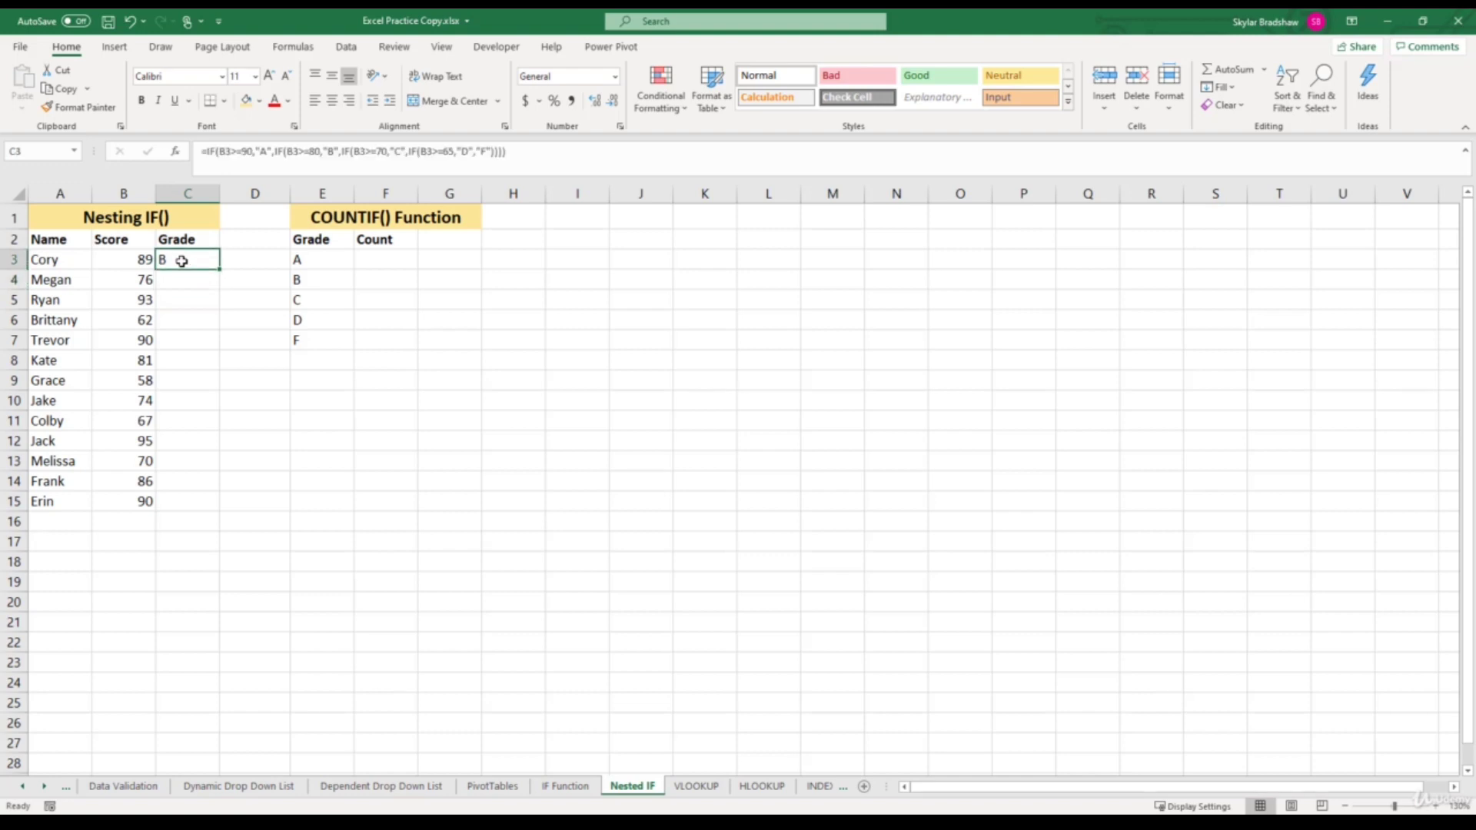
double_click(220, 270)
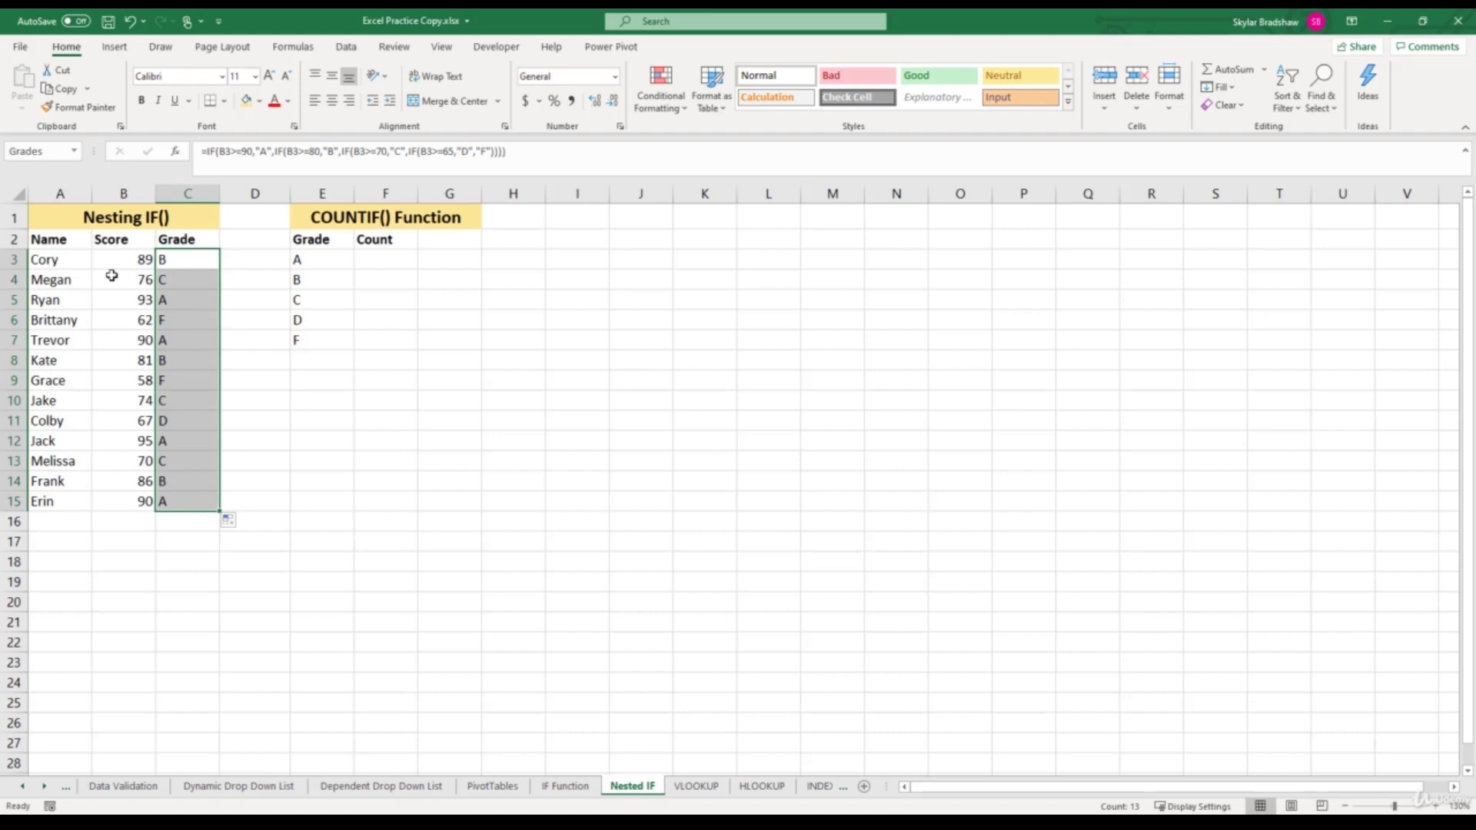
left_click(63, 272)
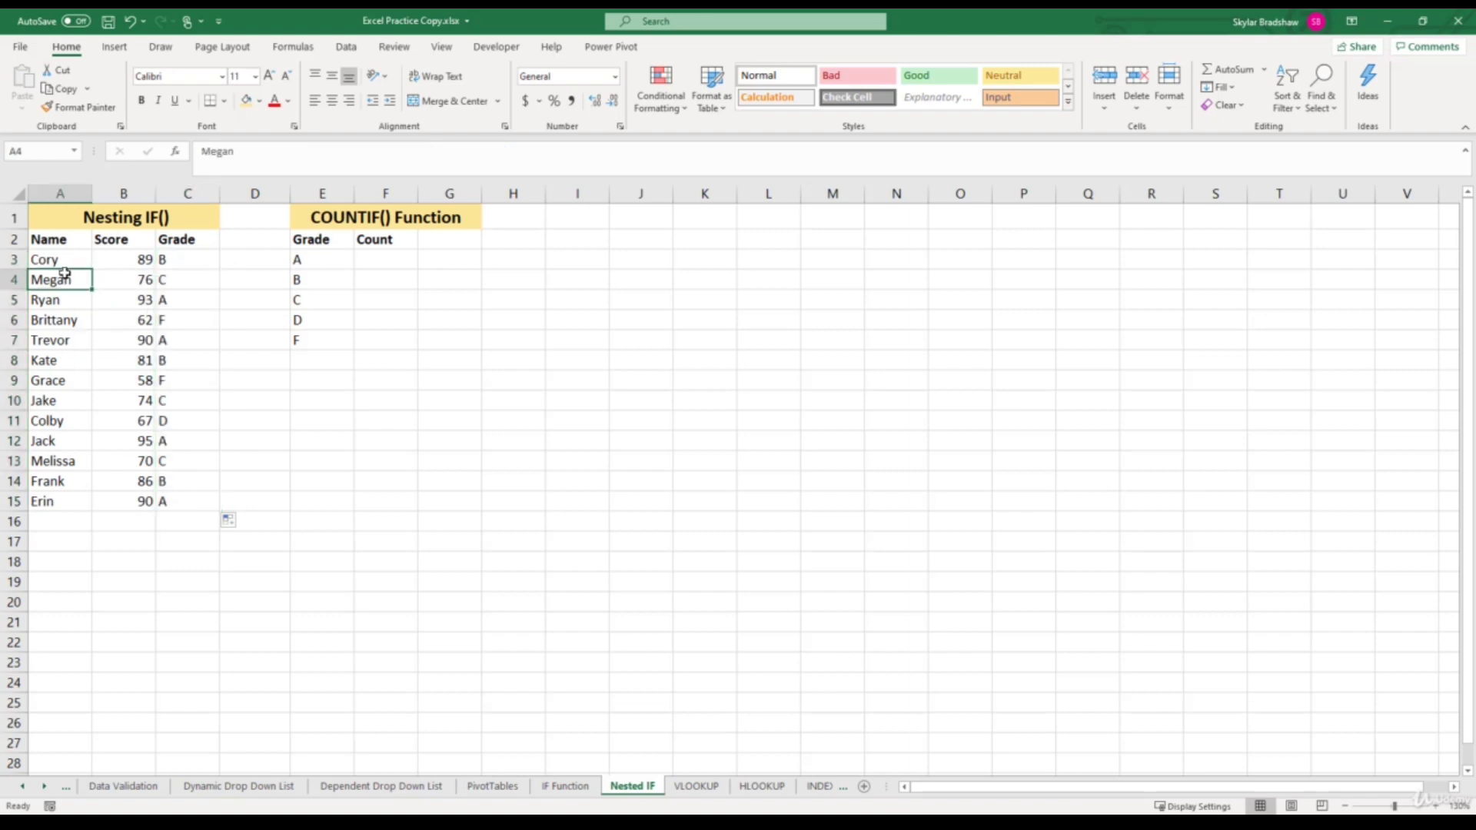
key("Right")
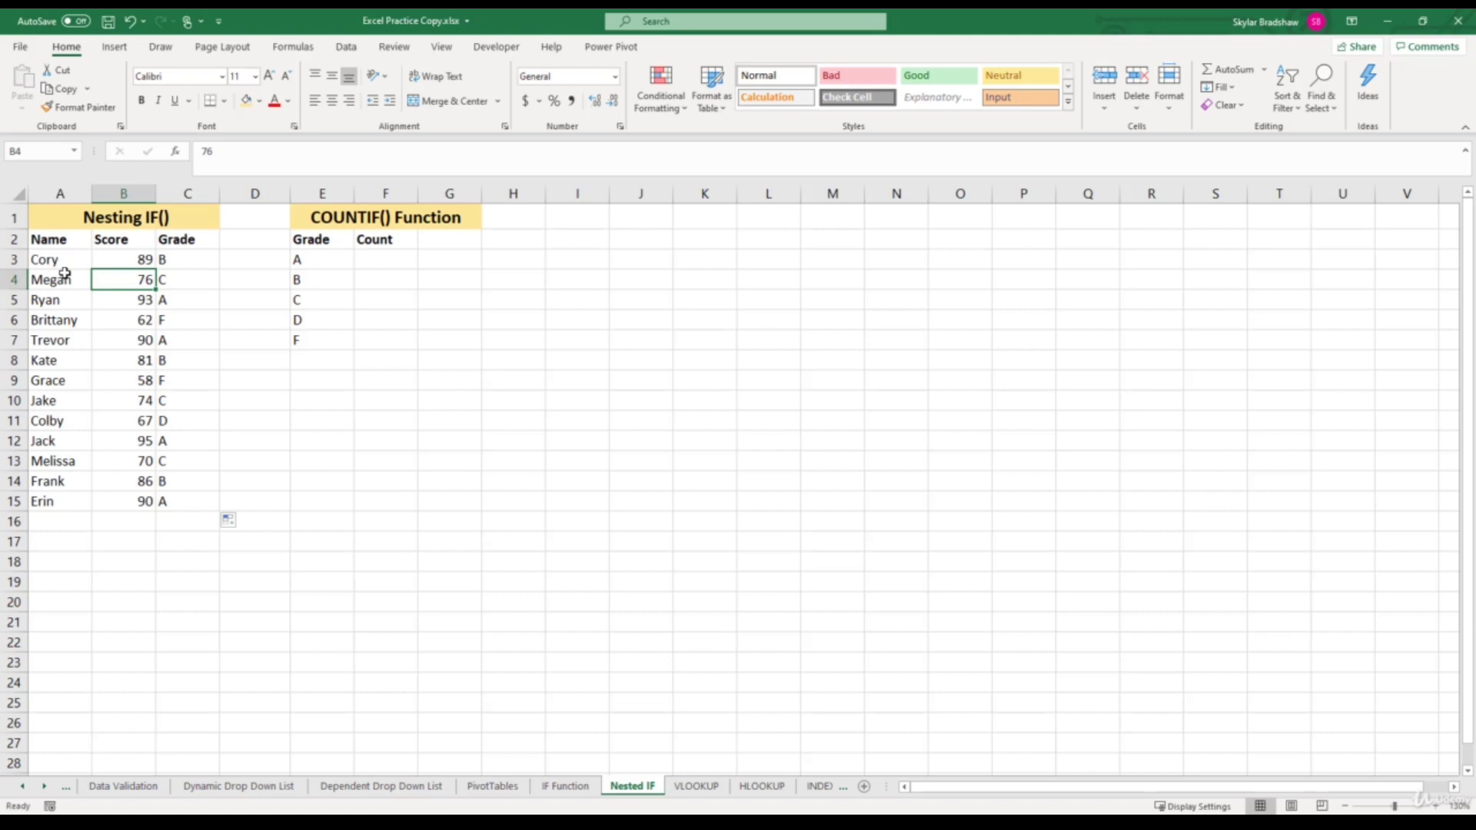
key("Right")
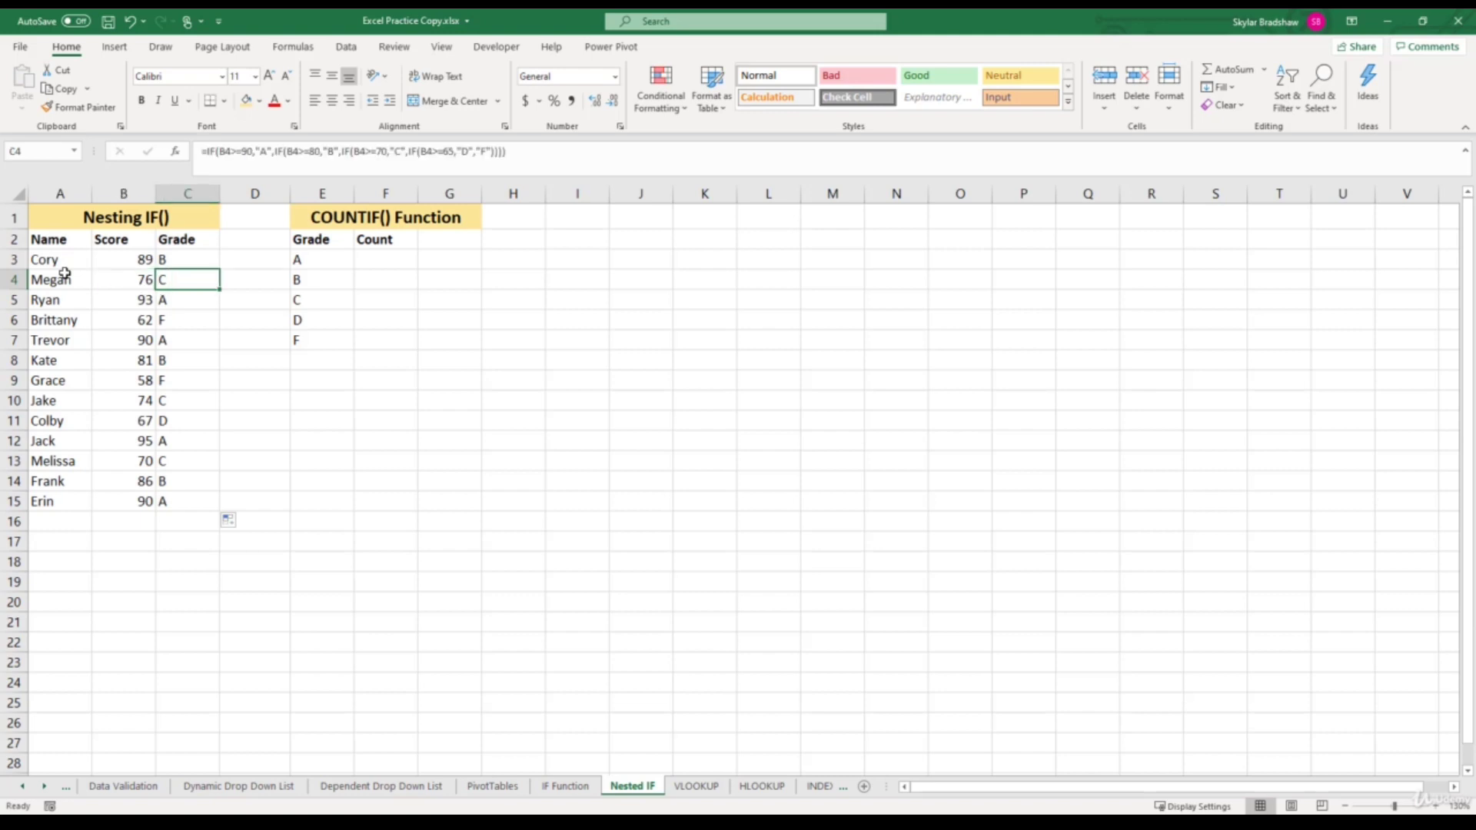
key("Down")
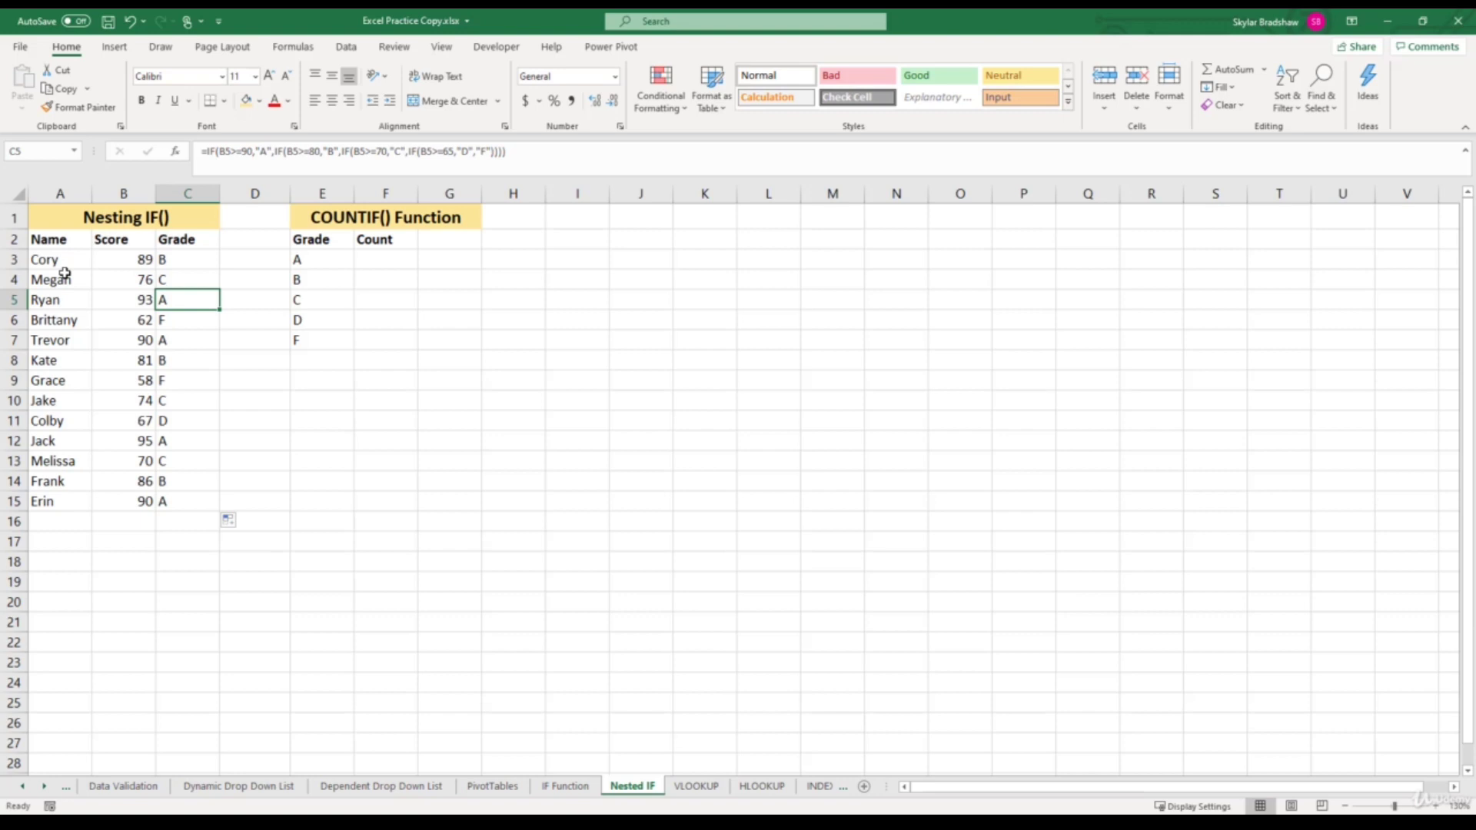
key("Down")
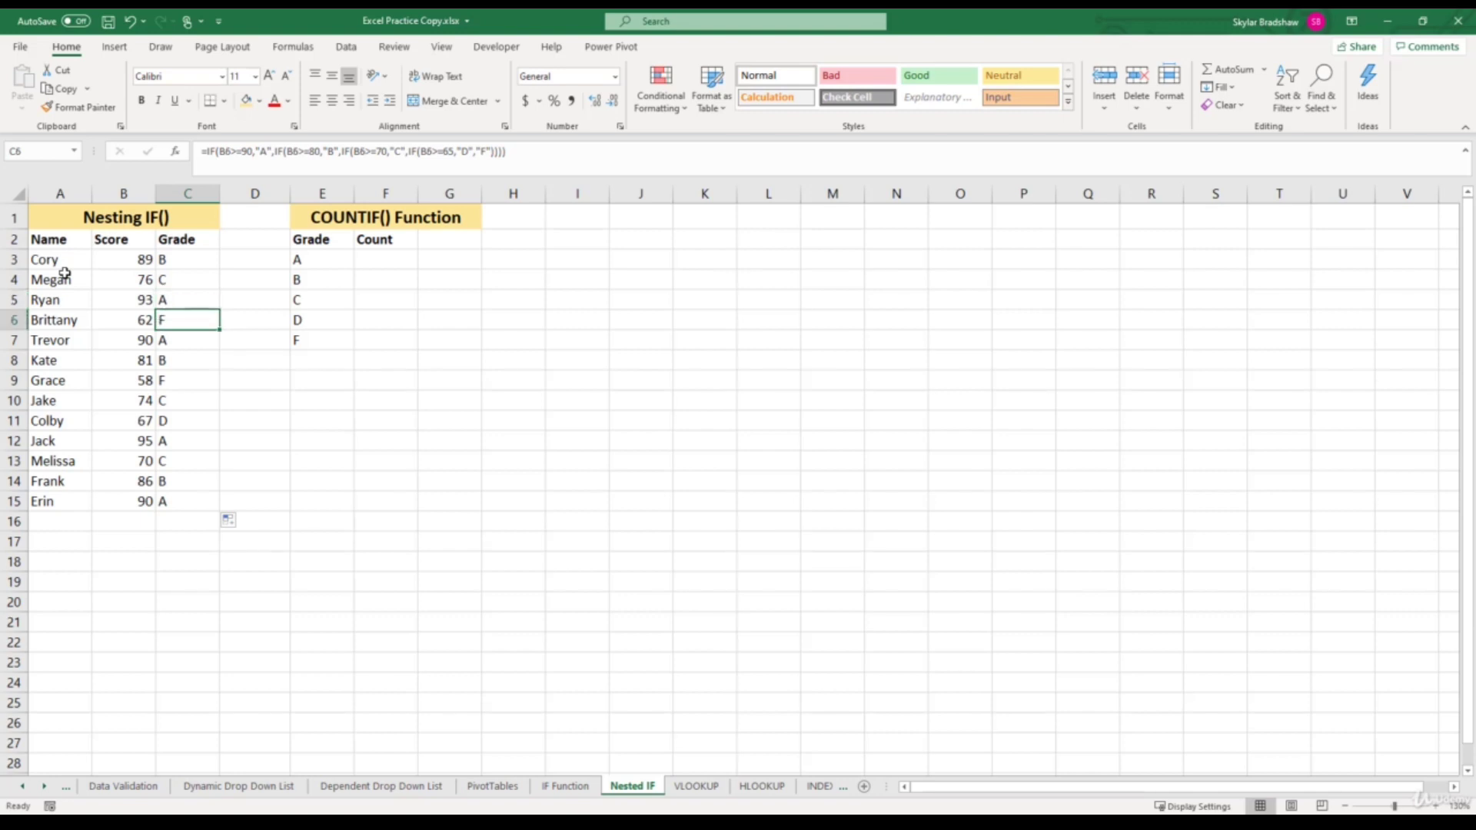